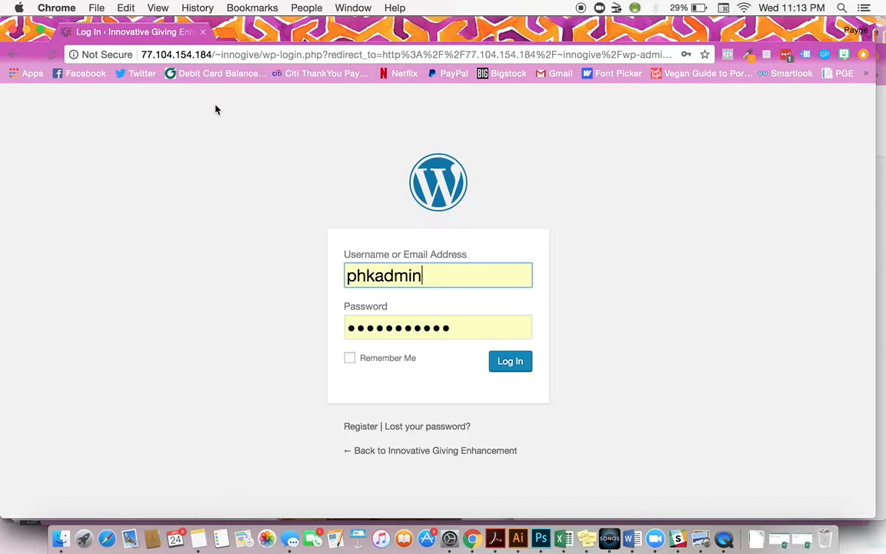
Log in to the site's admin area and open the list of all pages.
left_click(522, 370)
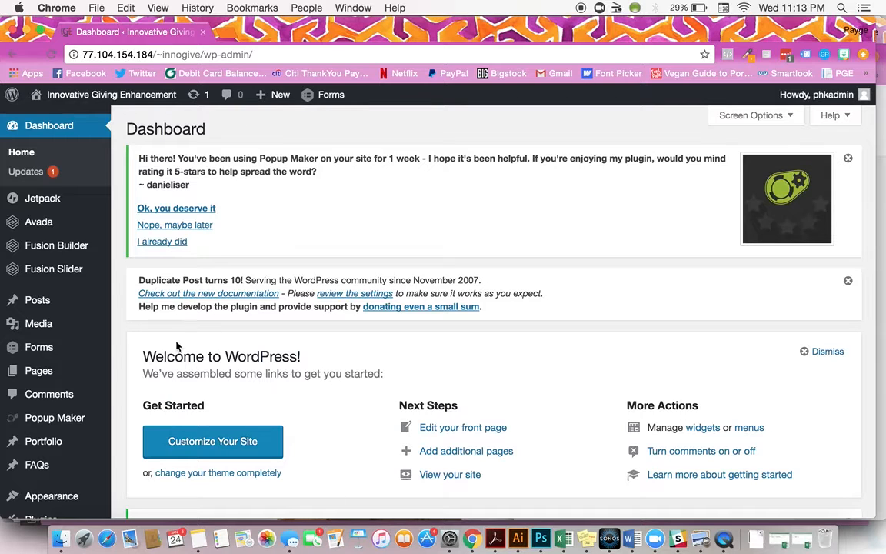
mouse_move(49, 375)
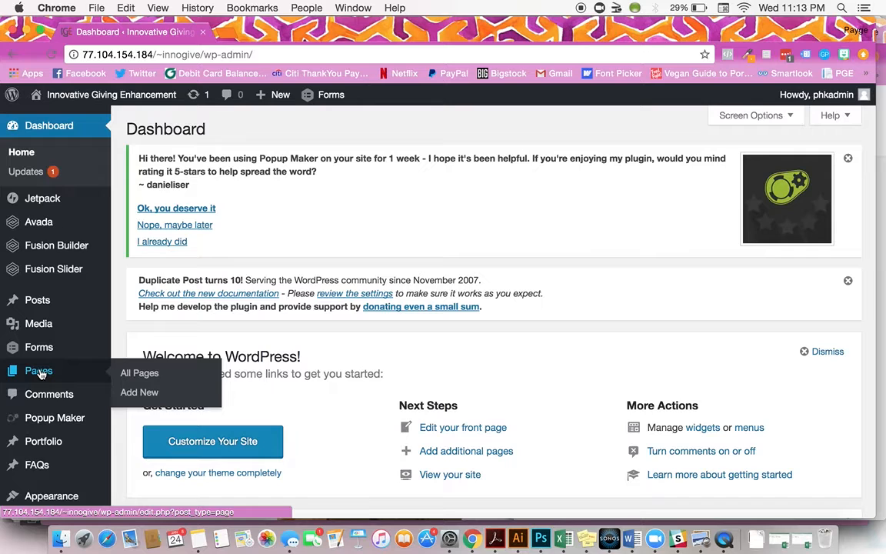
left_click(131, 380)
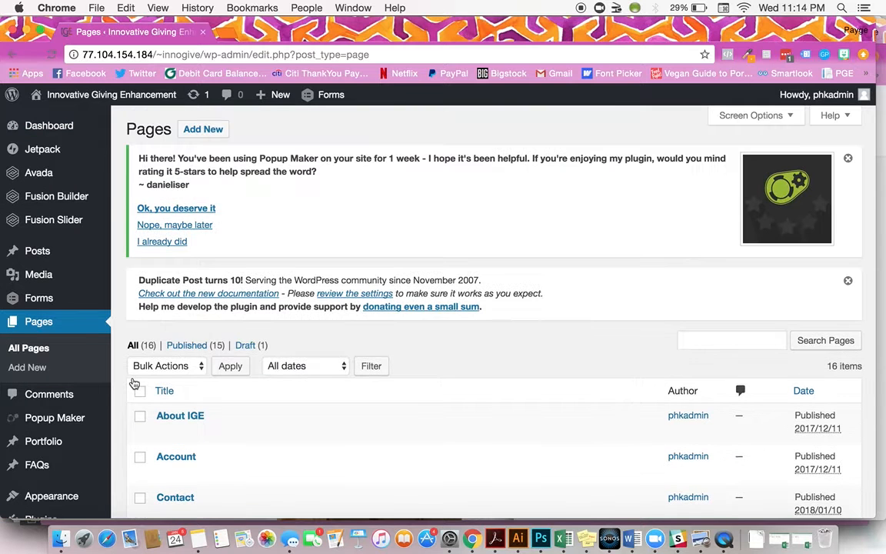
Open the Music page for editing from the pages list.
scroll(214, 336, "down", 5)
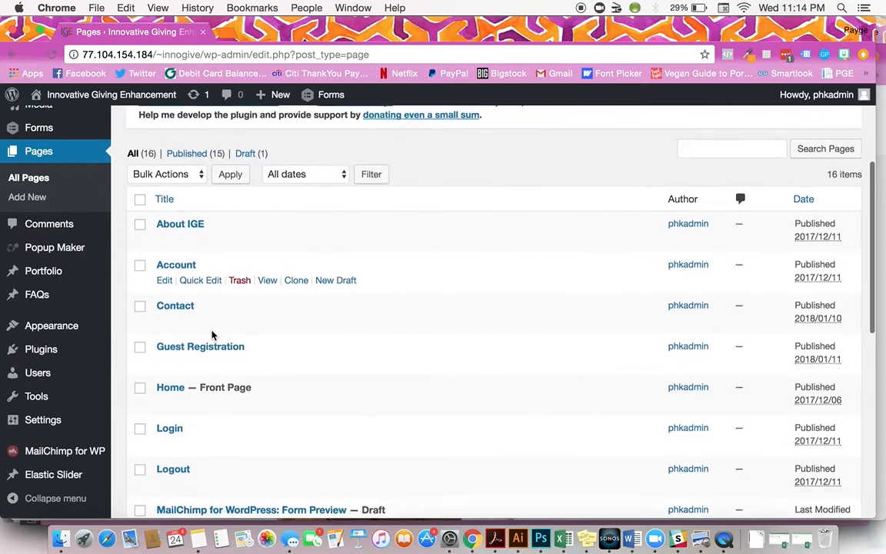
scroll(213, 336, "down", 3)
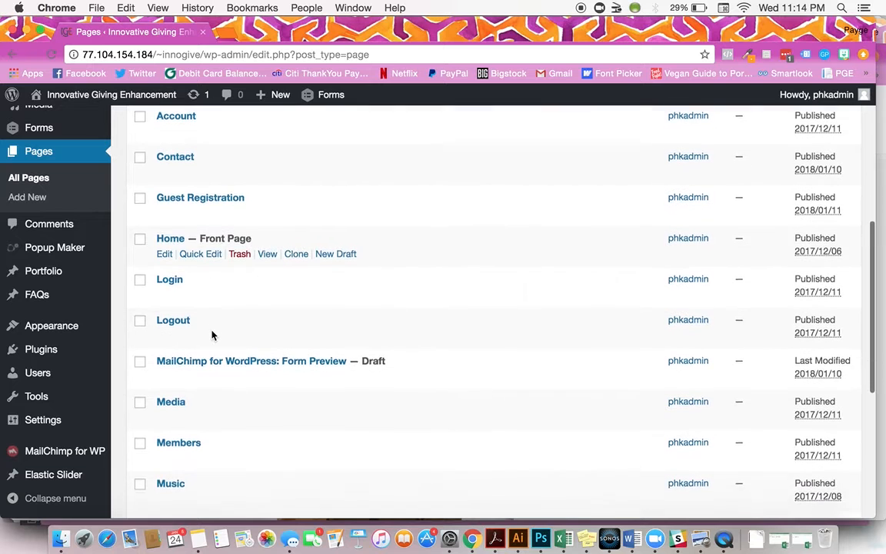
scroll(213, 336, "down", 1)
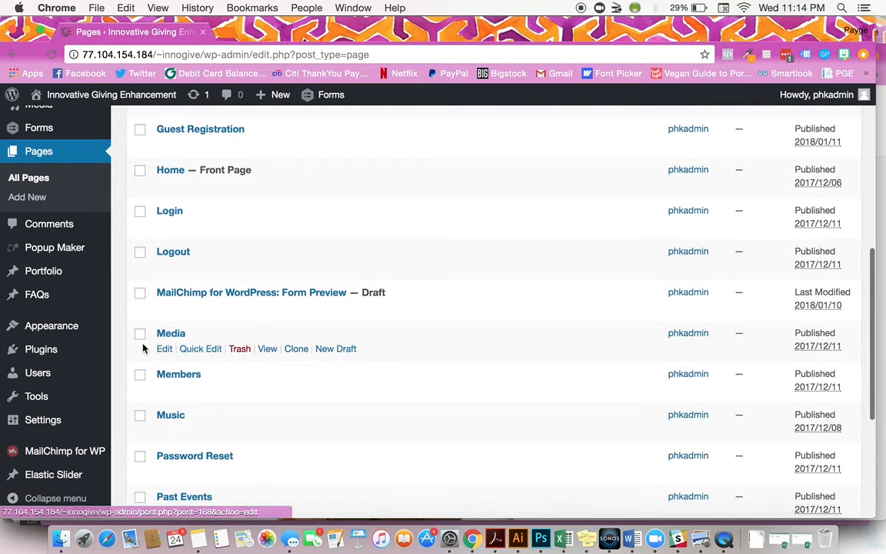
scroll(142, 346, "down", 2)
mouse_move(160, 368)
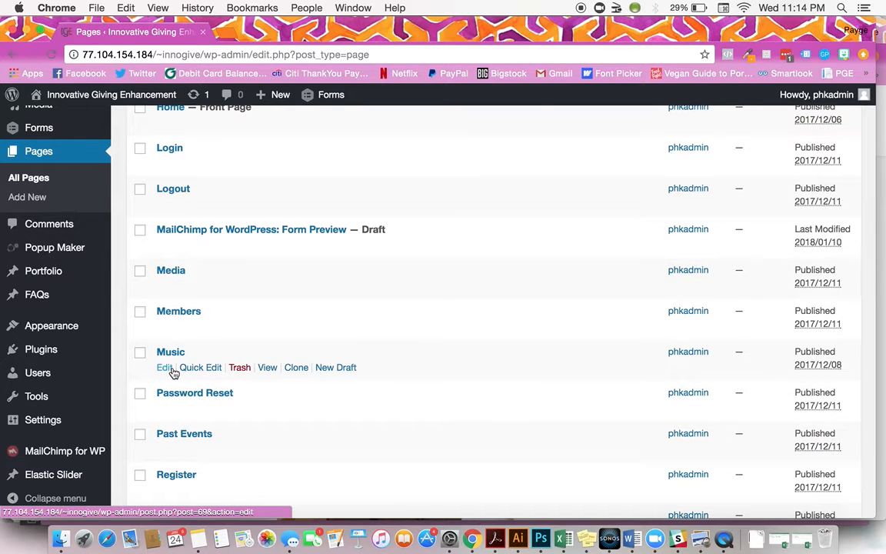
left_click(165, 368)
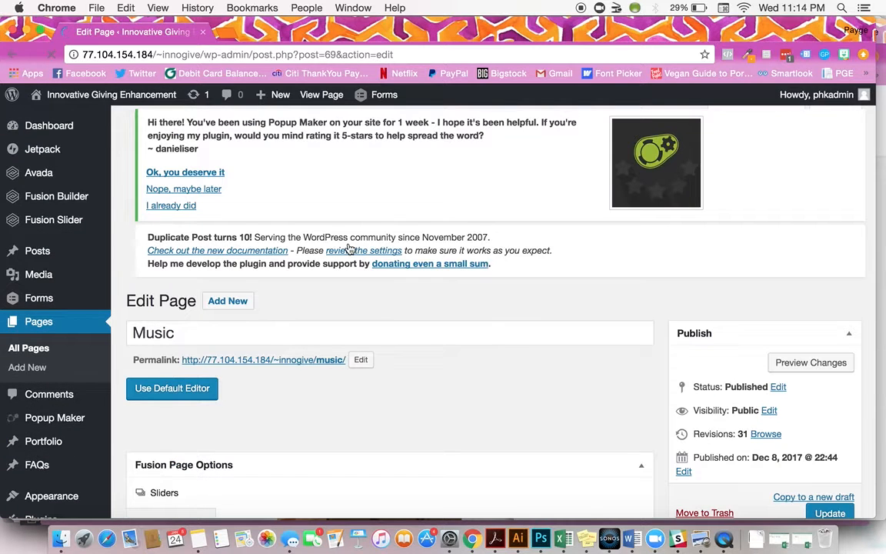
Open the Musical Ambassadors text block in the first container, review its content and save it.
scroll(349, 247, "down", 1)
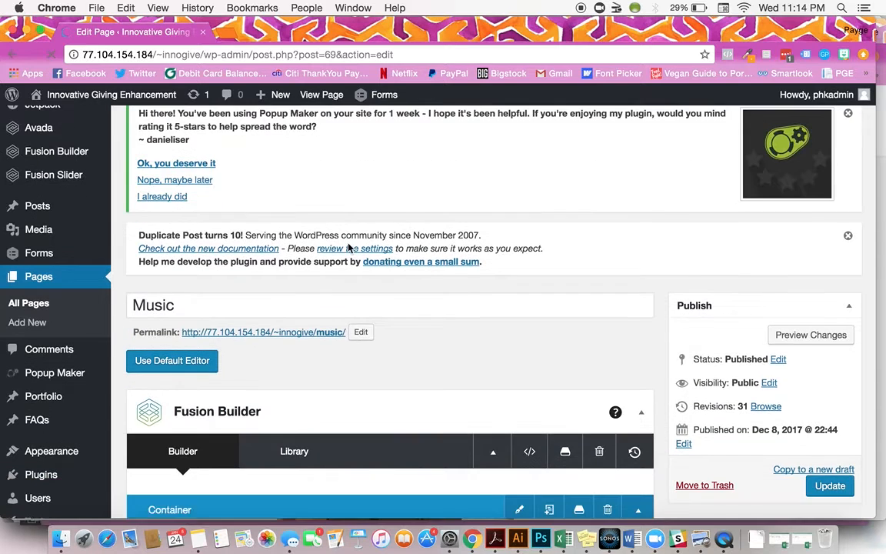
scroll(348, 247, "down", 5)
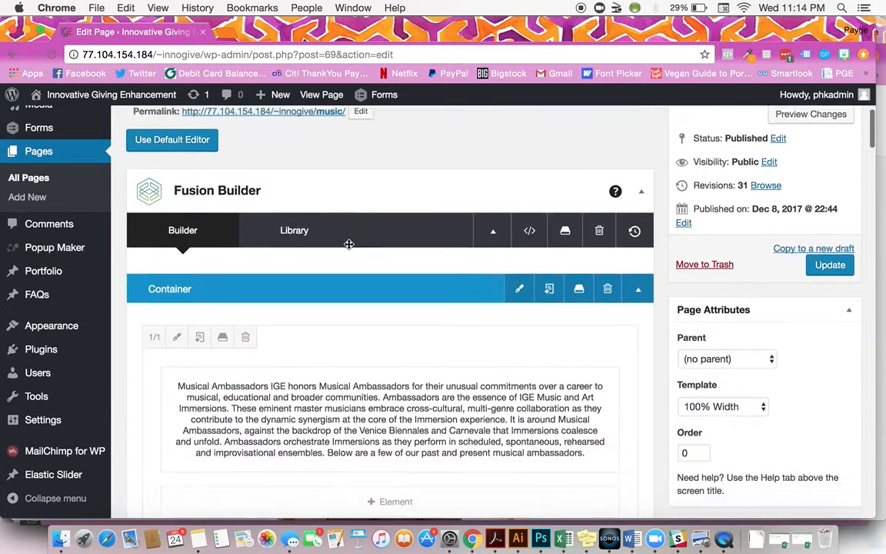
scroll(349, 244, "down", 2)
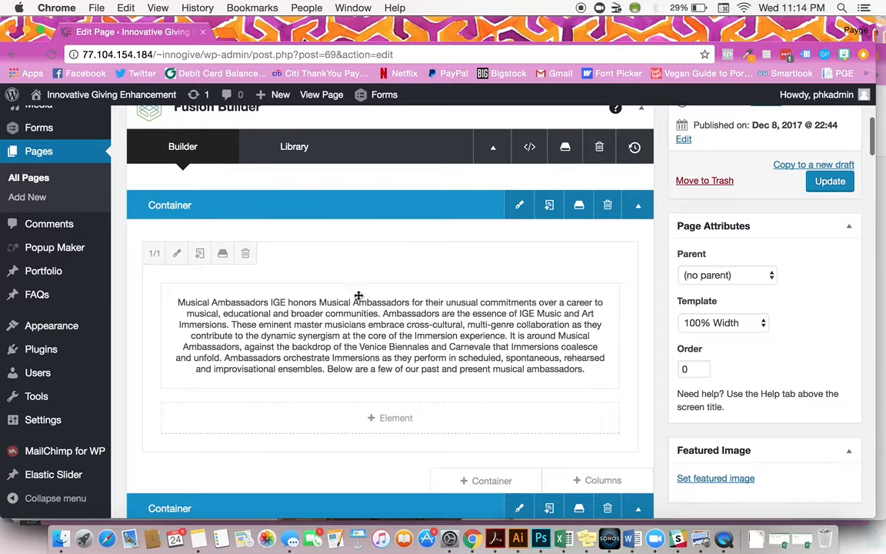
scroll(413, 347, "down", 2)
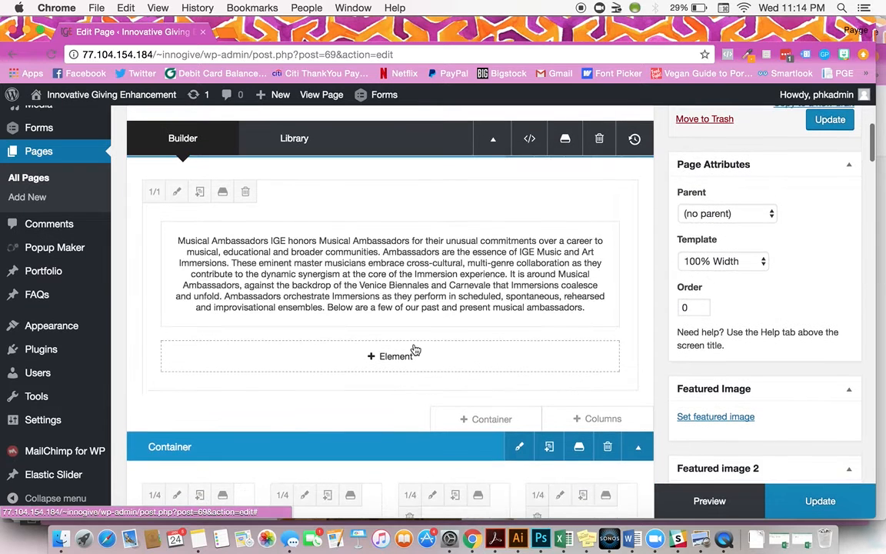
scroll(414, 350, "up", 1)
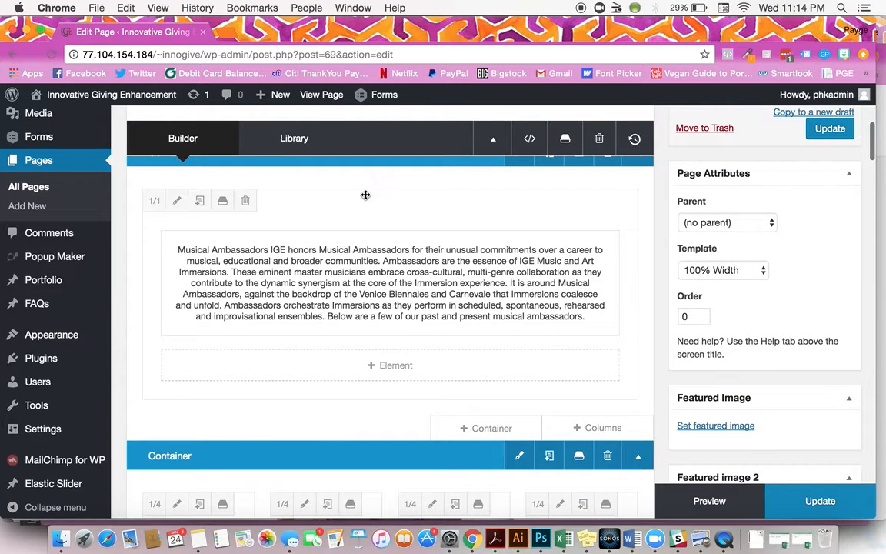
mouse_move(360, 267)
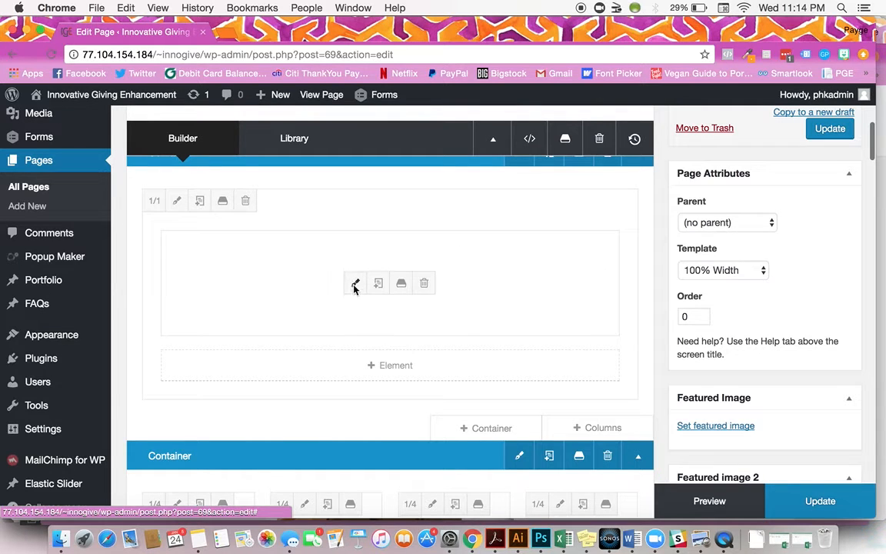
left_click(354, 285)
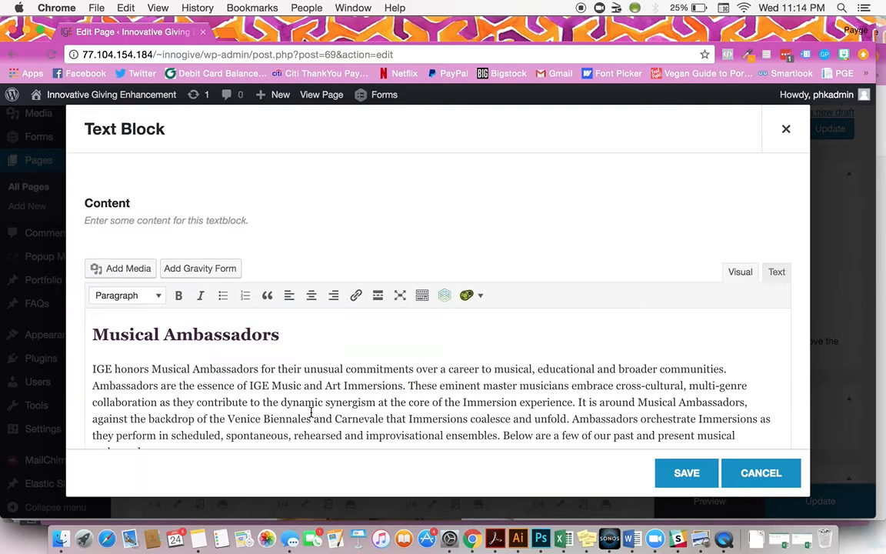
scroll(310, 412, "down", 2)
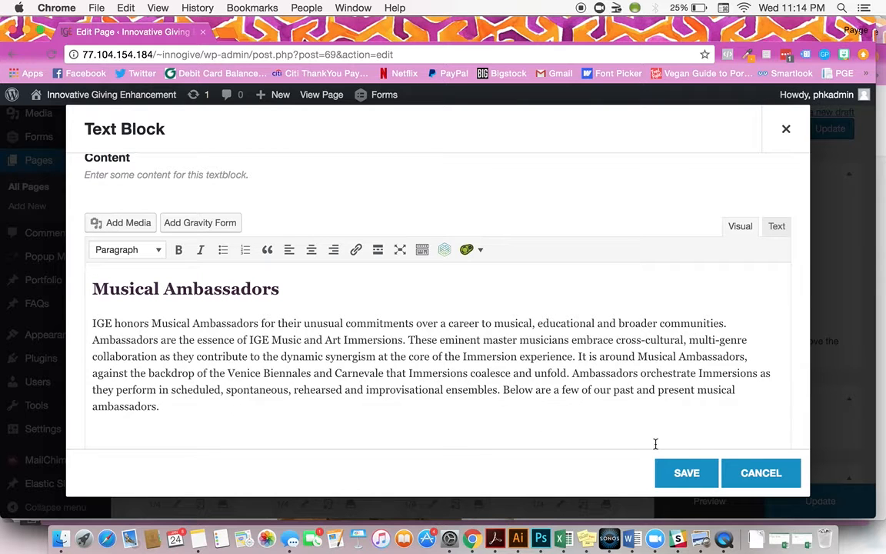
left_click(687, 471)
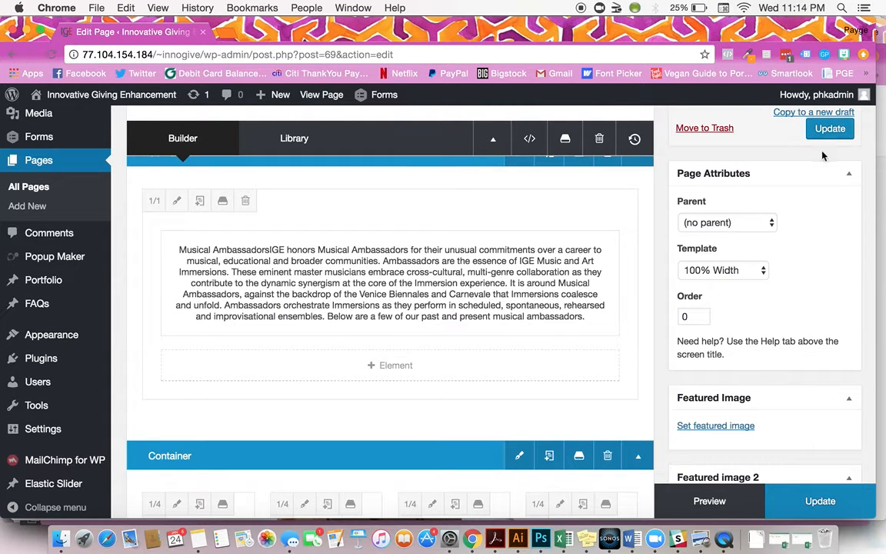
Review the name, heading and contents of the modal in the second container's fourth column, and close it without saving.
scroll(623, 226, "down", 3)
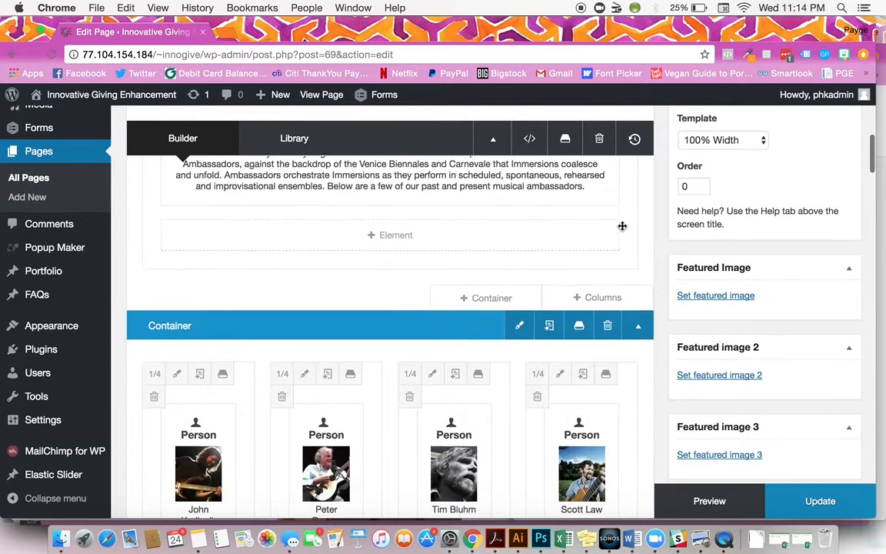
scroll(622, 226, "down", 4)
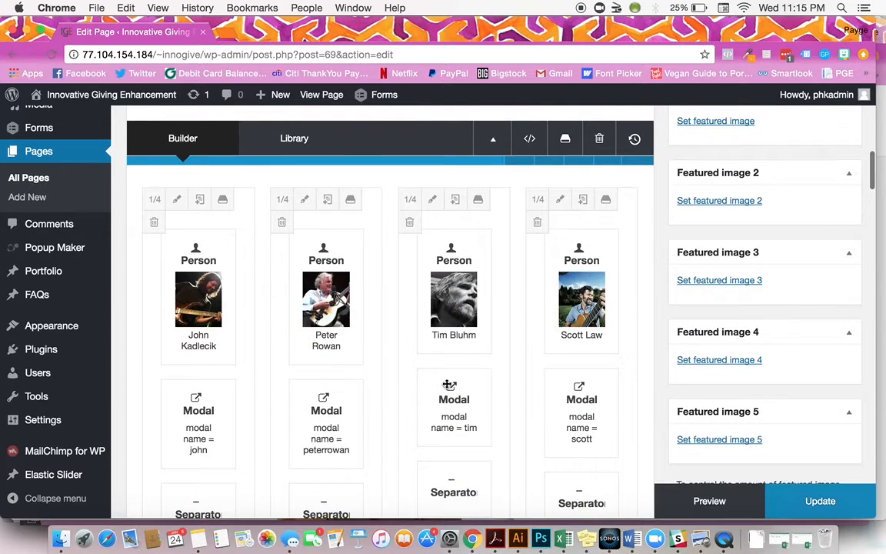
scroll(476, 383, "down", 2)
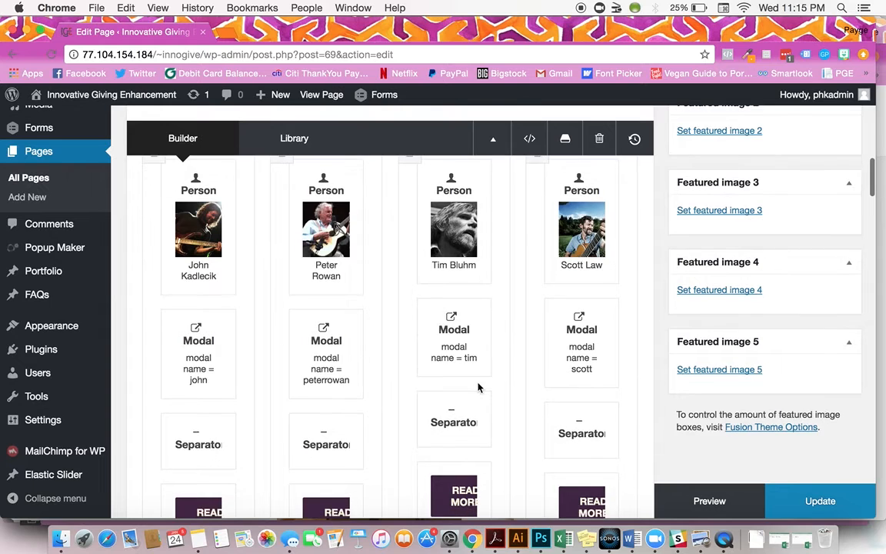
scroll(477, 386, "up", 1)
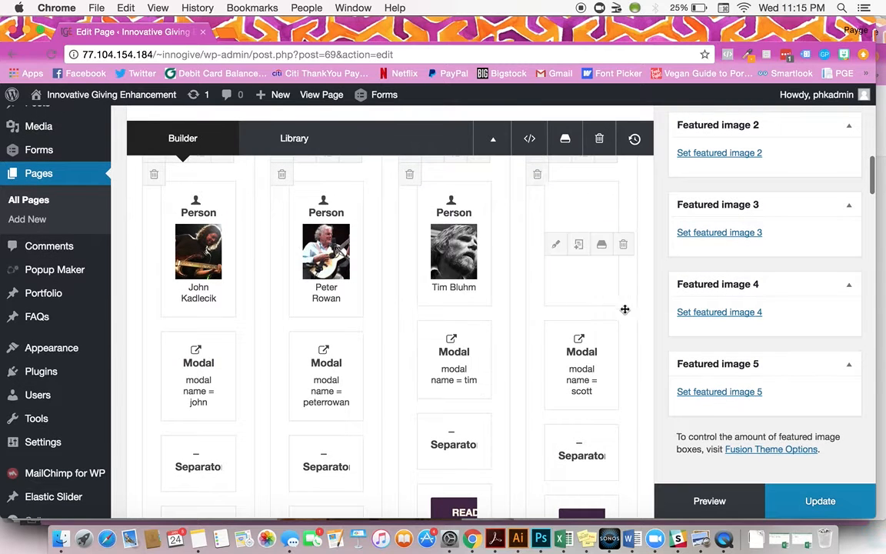
mouse_move(598, 349)
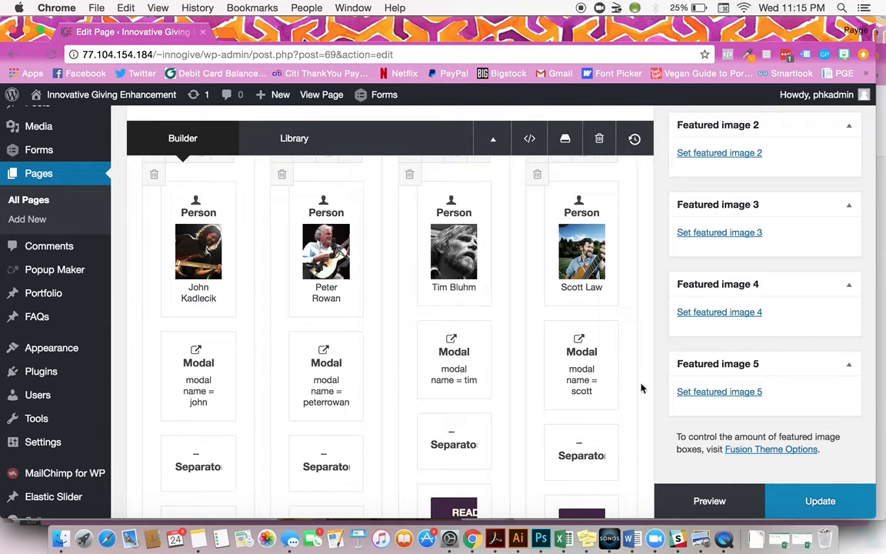
mouse_move(611, 379)
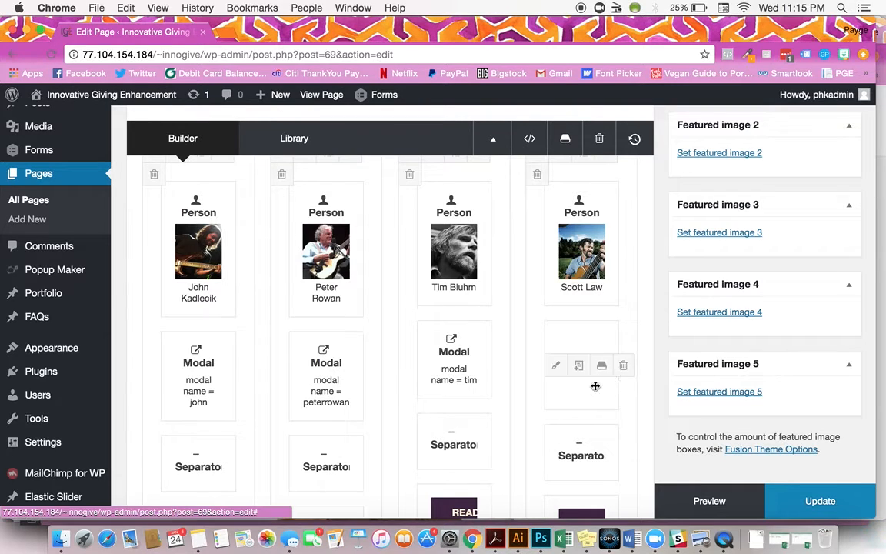
left_click(558, 369)
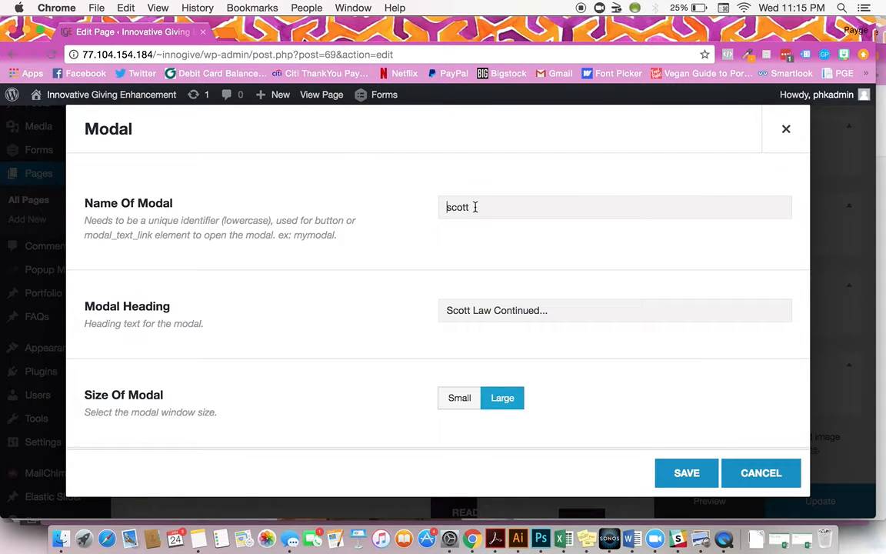
left_click_drag(473, 207, 446, 207)
left_click_drag(448, 307, 564, 317)
scroll(563, 321, "down", 3)
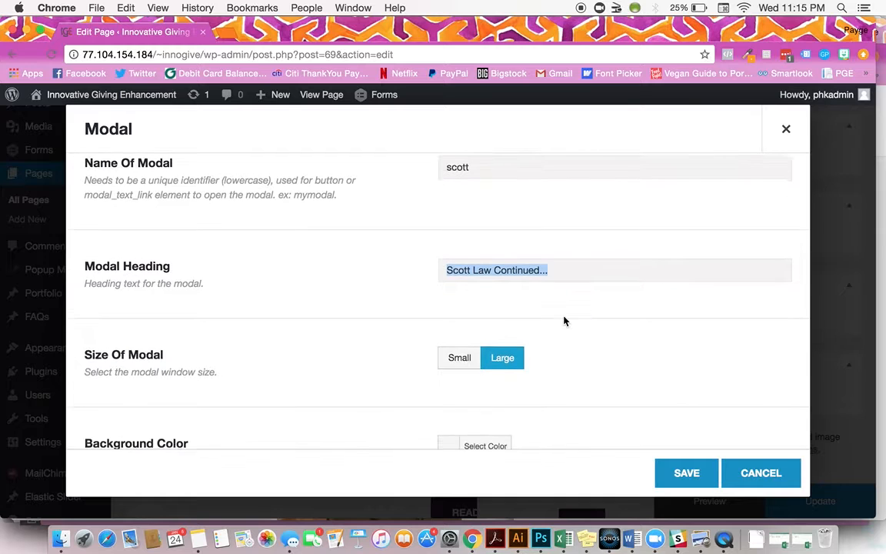
scroll(563, 321, "down", 10)
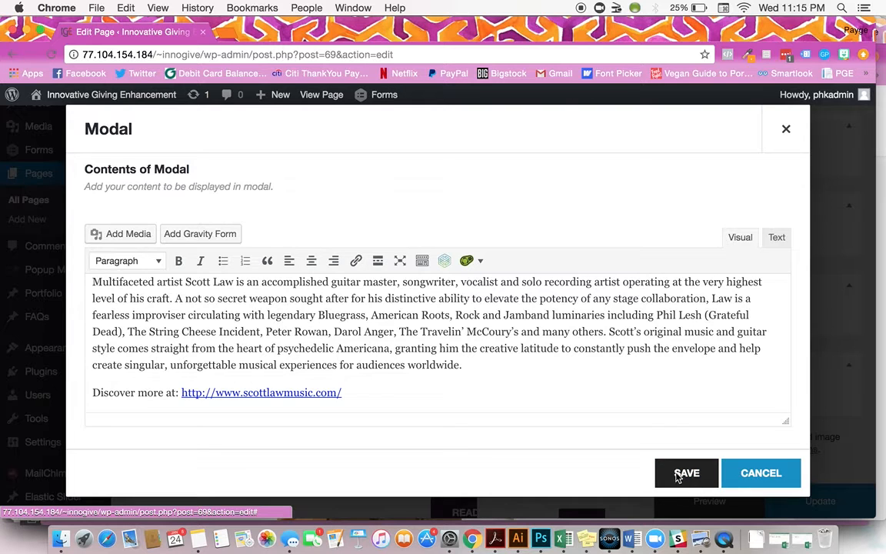
left_click(748, 472)
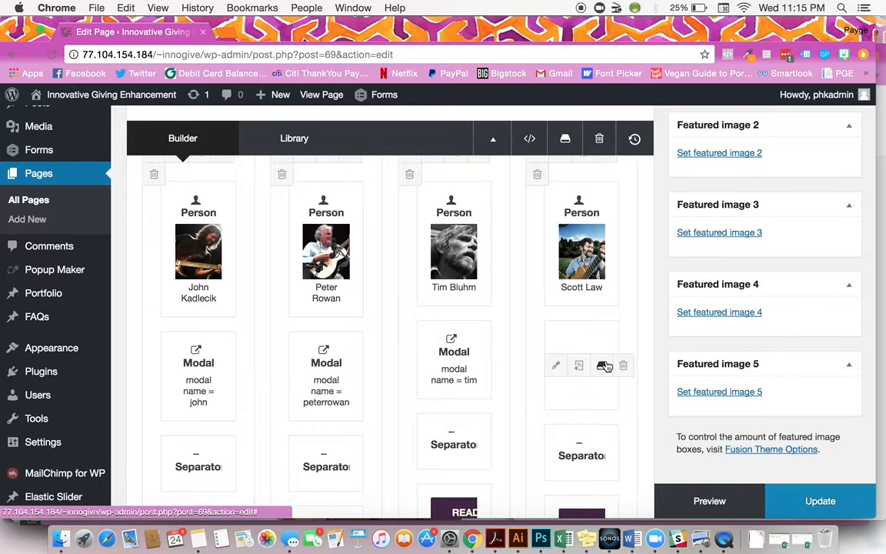
Clone the fourth person column in the third container.
scroll(606, 361, "down", 3)
scroll(606, 361, "down", 8)
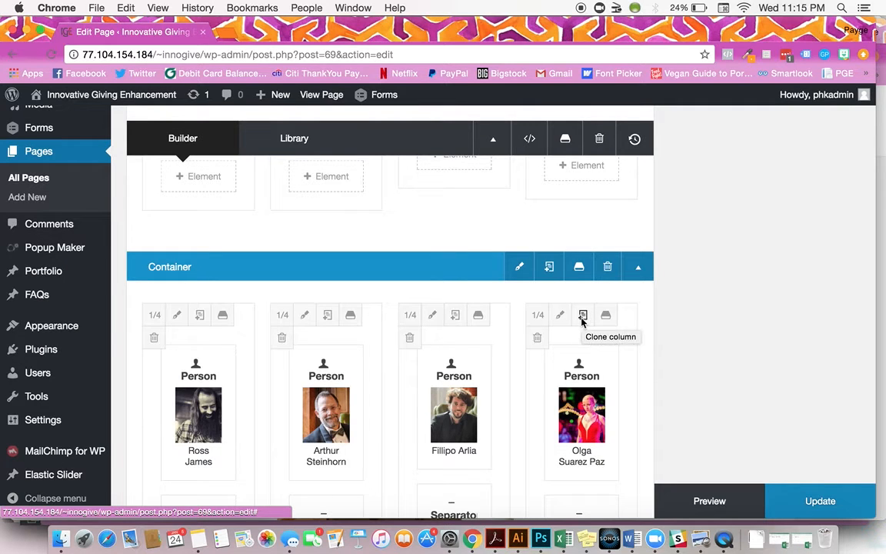
scroll(584, 321, "down", 1)
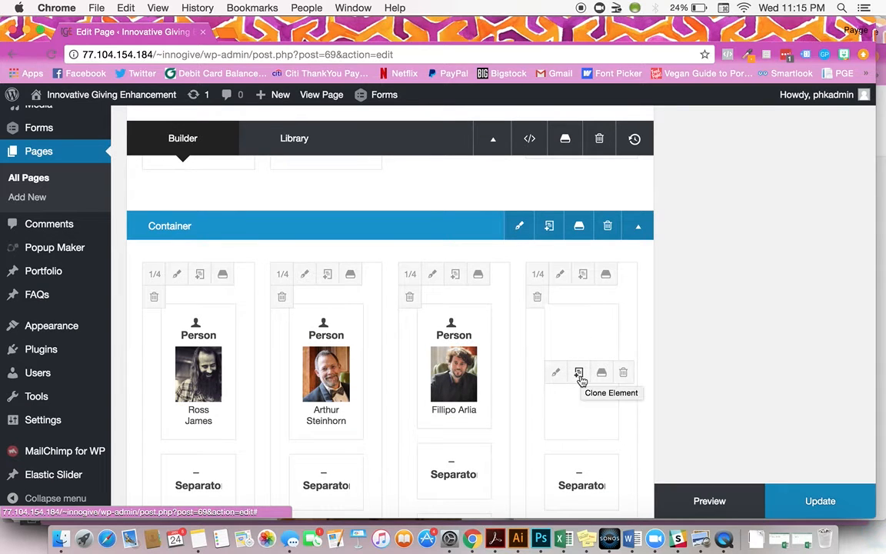
left_click(584, 281)
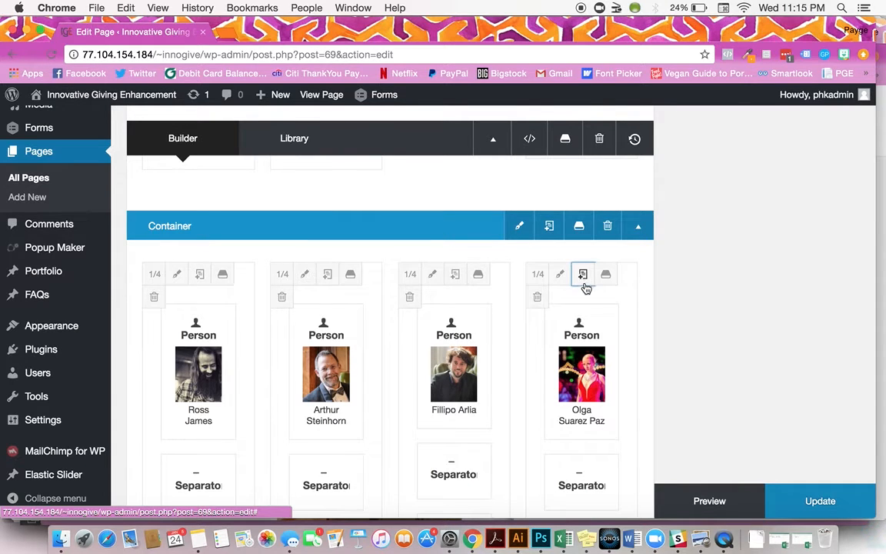
Review the name, profile description and picture of the person element in the cloned column, and close it without saving.
scroll(586, 288, "down", 10)
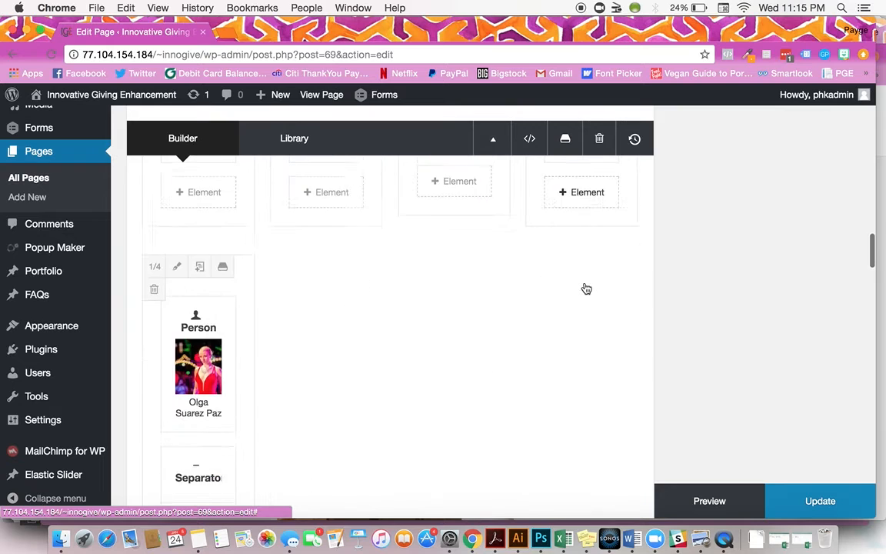
scroll(586, 289, "down", 3)
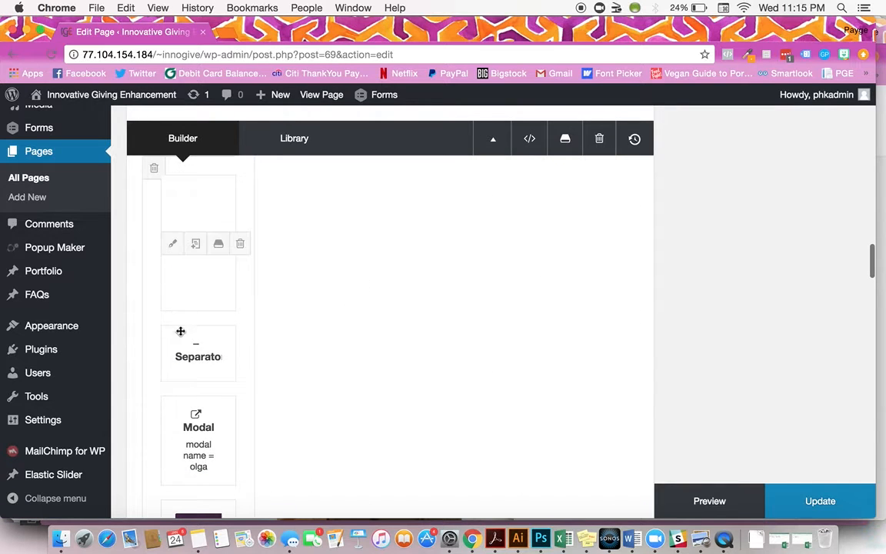
left_click(174, 244)
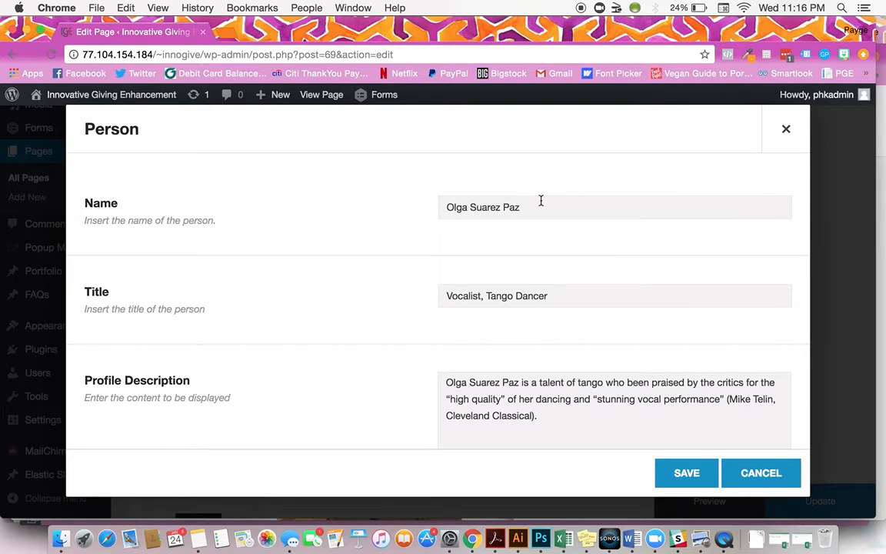
left_click_drag(463, 200, 543, 209)
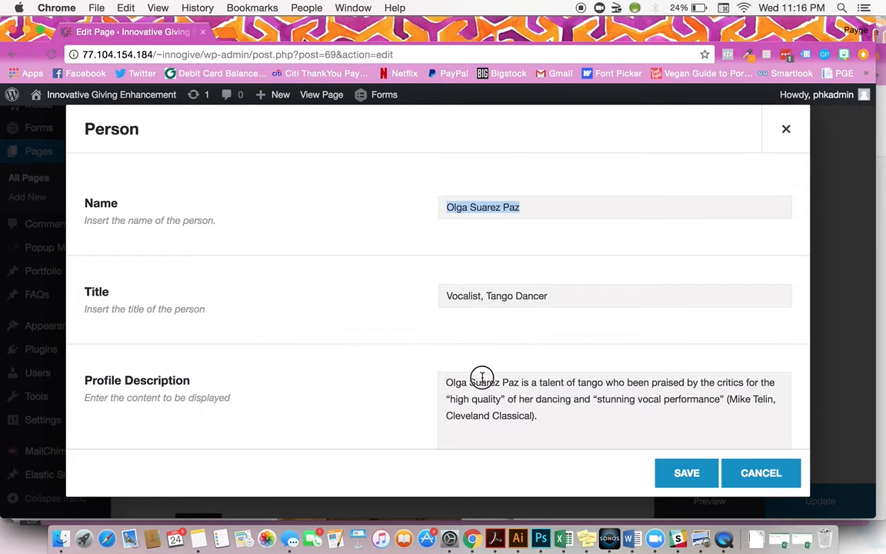
left_click_drag(446, 382, 541, 414)
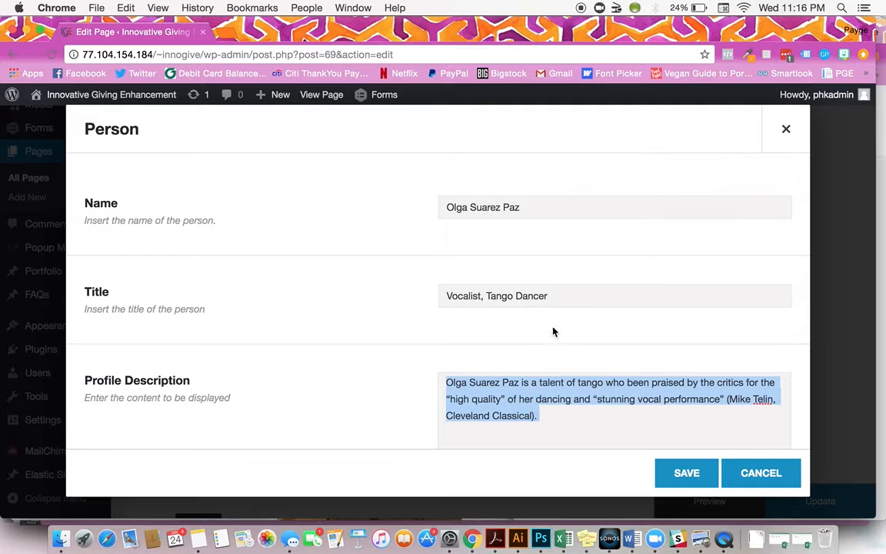
scroll(552, 331, "down", 6)
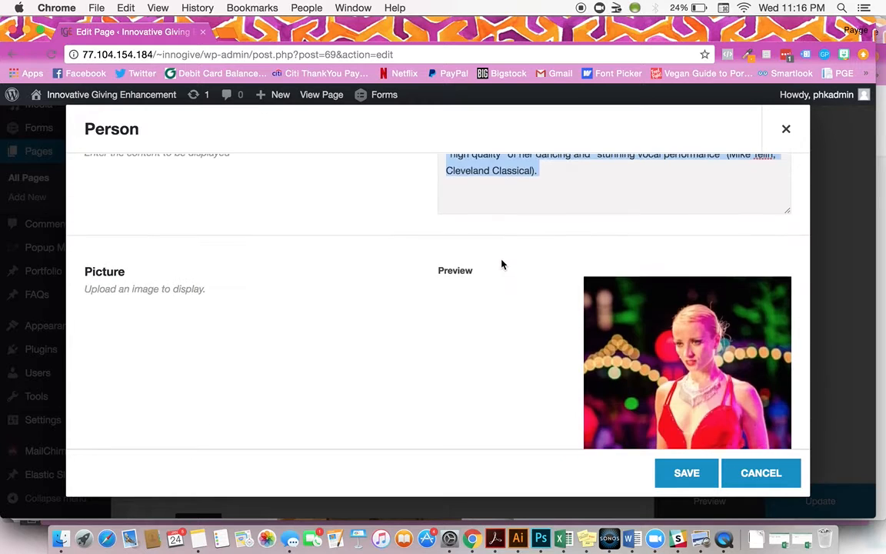
scroll(501, 264, "down", 4)
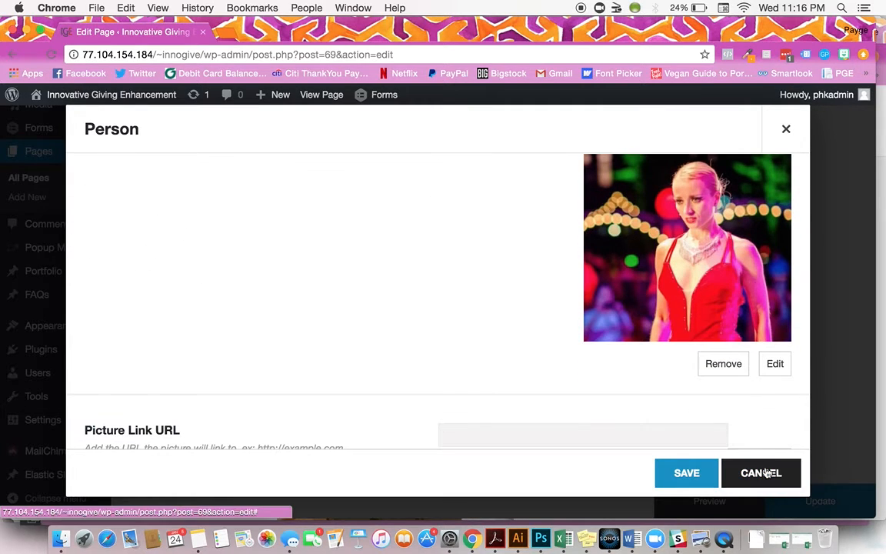
left_click(764, 471)
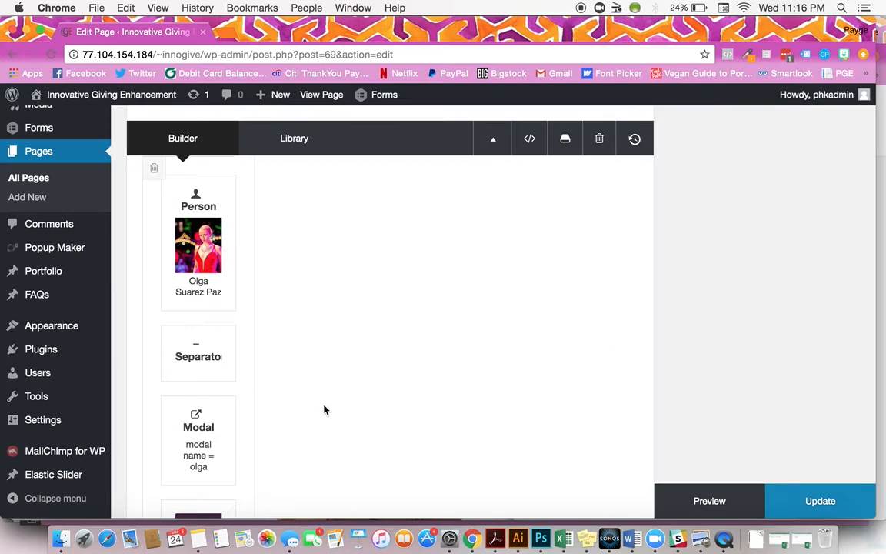
Open the modal in the cloned column, check its Name Of Modal identifier, and close it without saving.
mouse_move(192, 435)
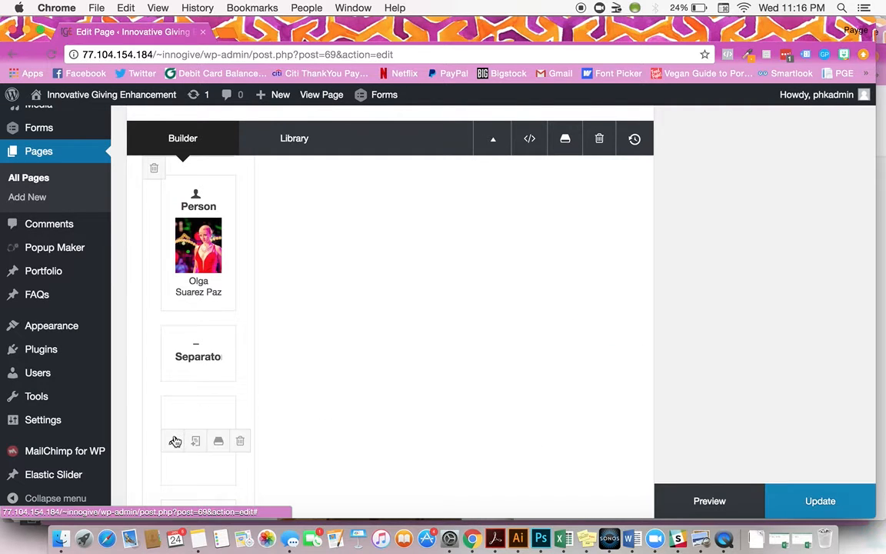
left_click(174, 442)
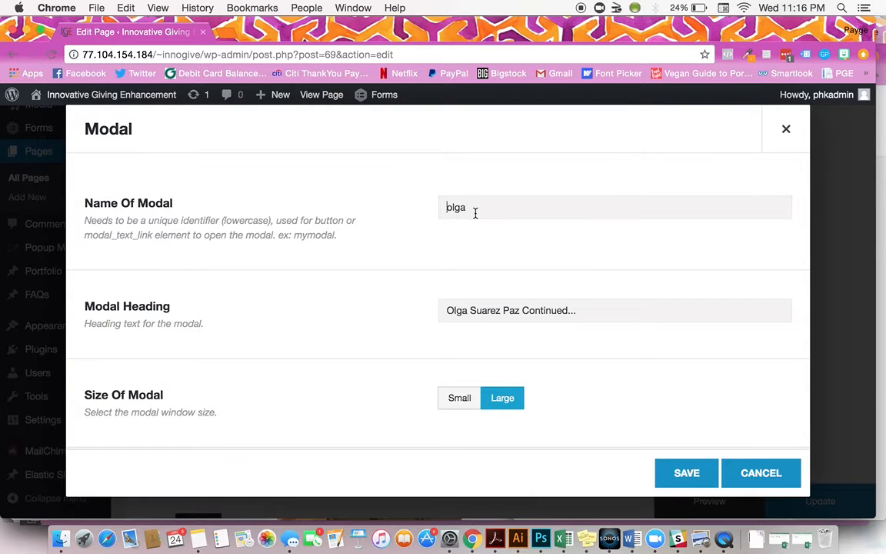
left_click_drag(475, 213, 443, 210)
left_click(446, 203)
left_click_drag(446, 203, 476, 203)
left_click(750, 482)
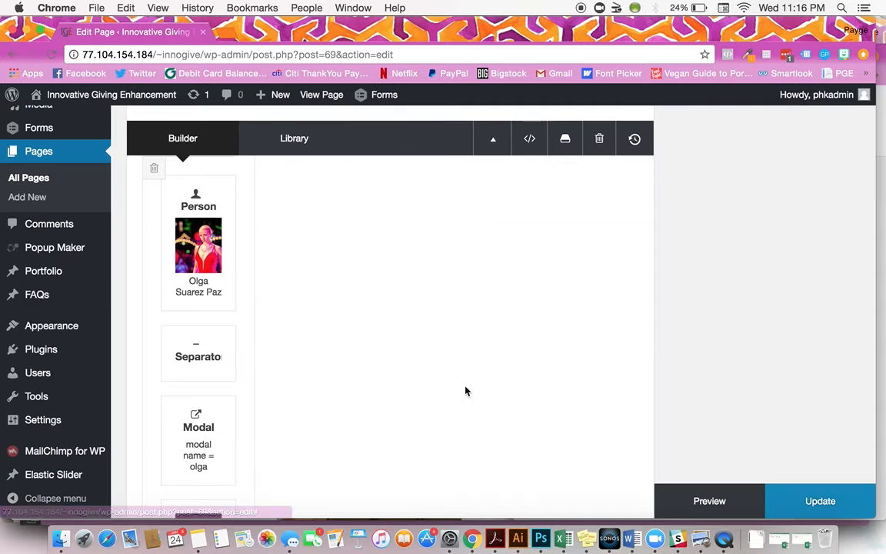
Check the Modal Window Anchor in the cloned column's Read More button settings, and close them without saving.
scroll(298, 395, "down", 3)
mouse_move(203, 428)
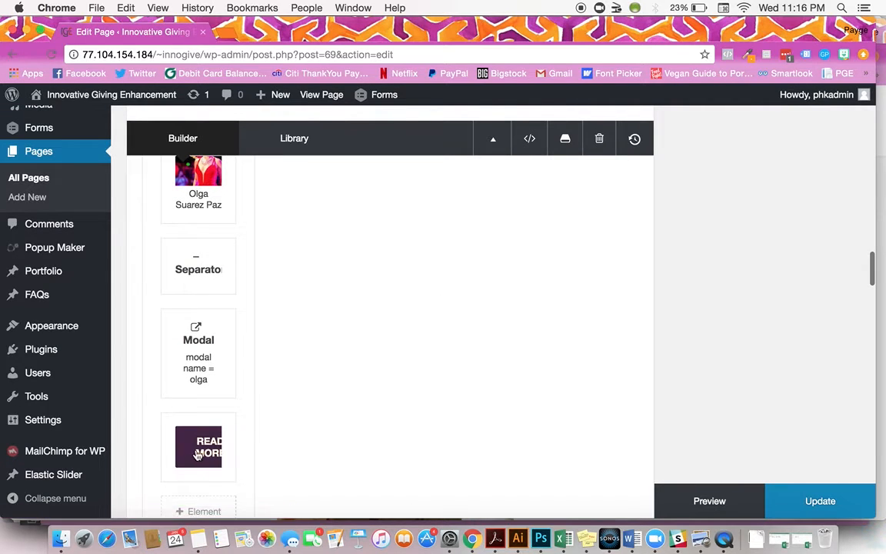
left_click(172, 451)
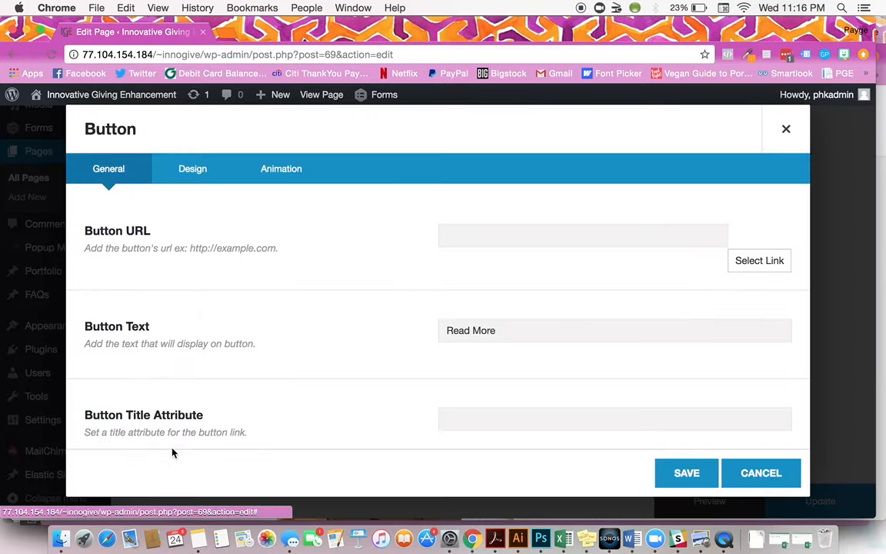
scroll(233, 342, "down", 5)
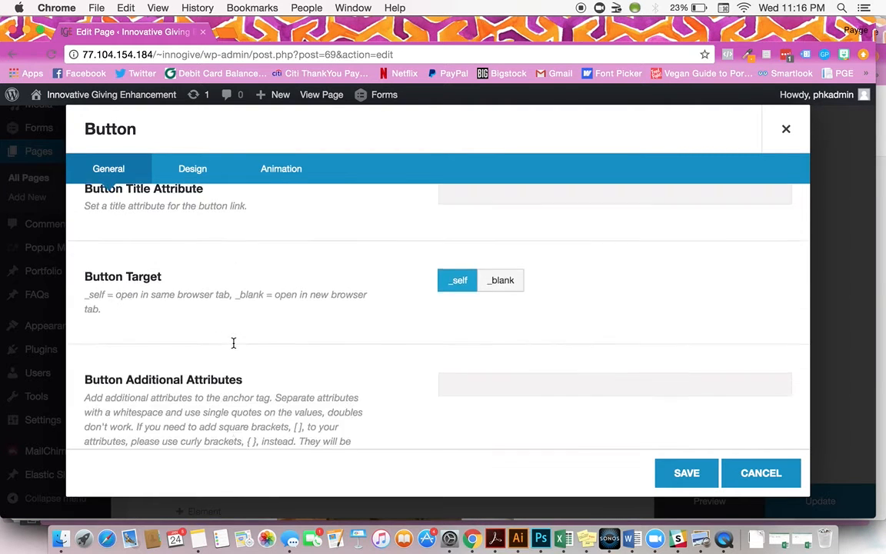
scroll(233, 342, "down", 5)
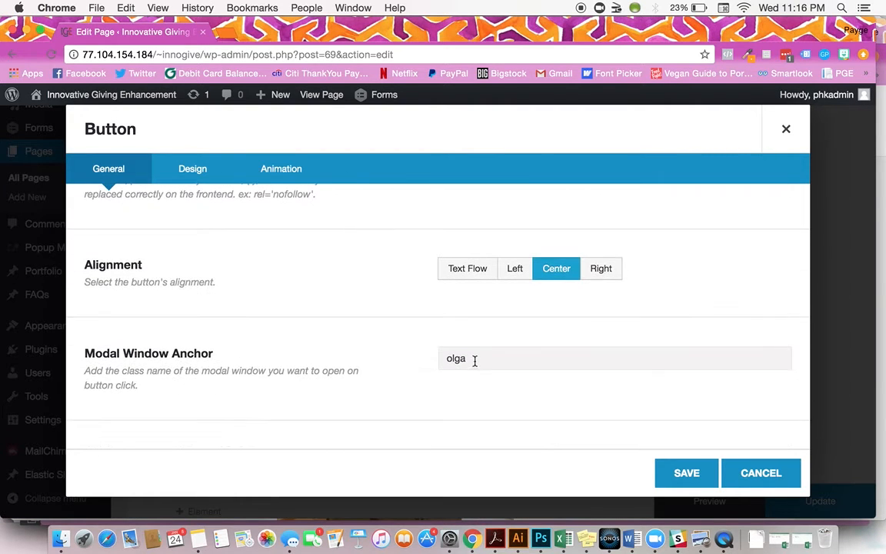
left_click_drag(474, 360, 440, 358)
left_click(758, 475)
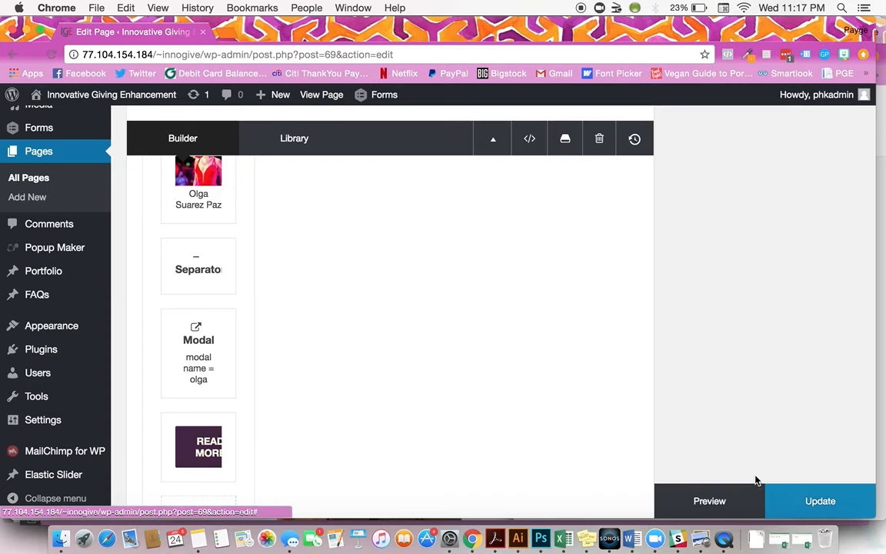
Delete the cloned person column from the third container.
scroll(328, 300, "up", 5)
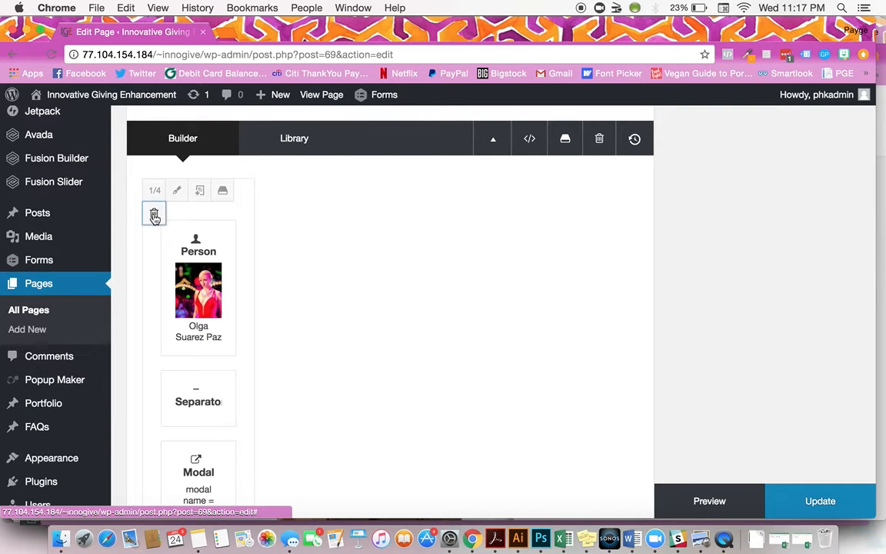
left_click(154, 216)
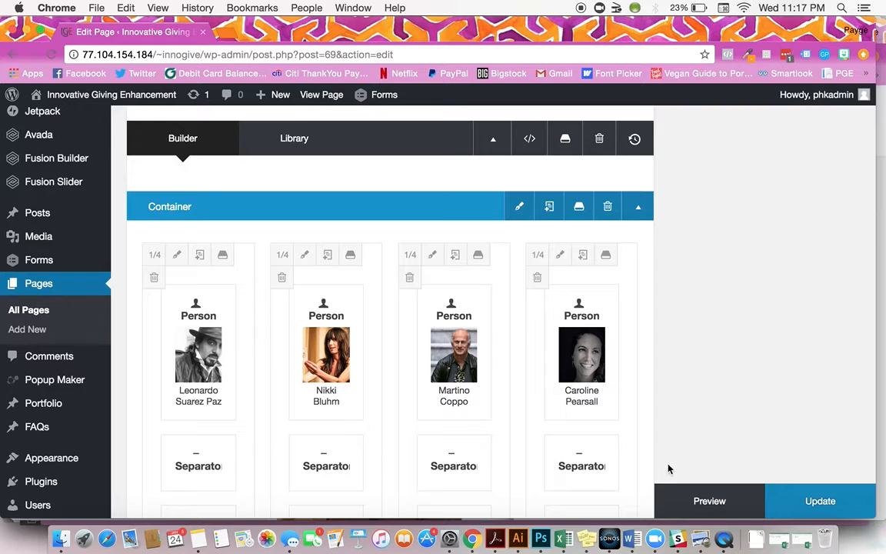
scroll(742, 416, "down", 2)
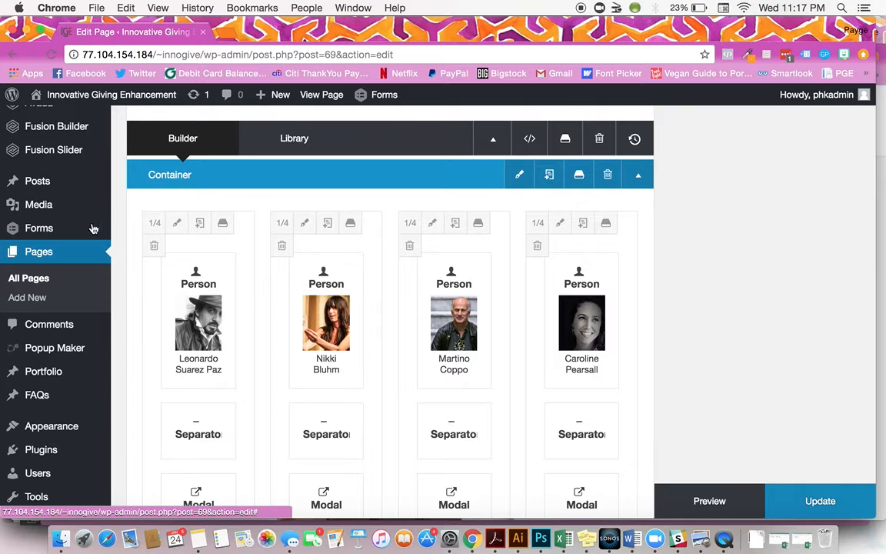
Leave the Music page without saving changes and open the Upcoming Events page for editing from the pages list.
left_click(45, 253)
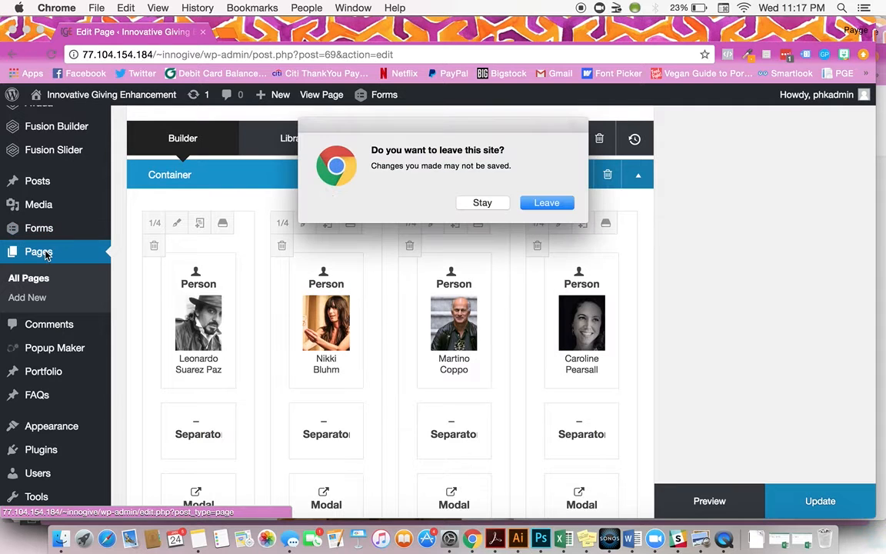
left_click(546, 203)
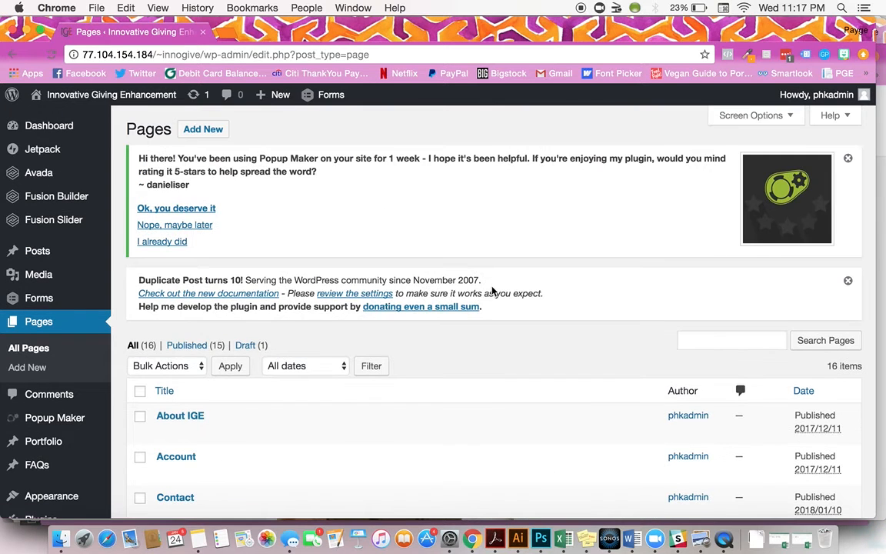
scroll(492, 291, "down", 5)
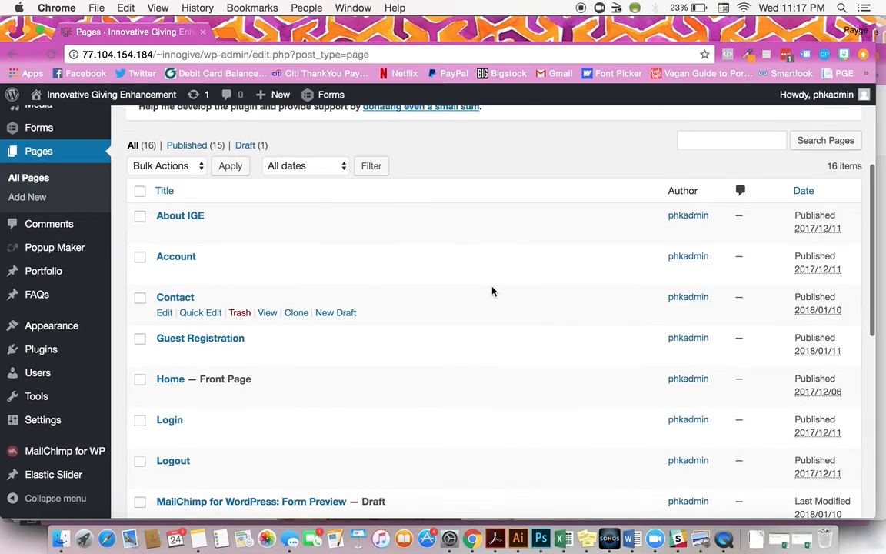
scroll(492, 291, "down", 10)
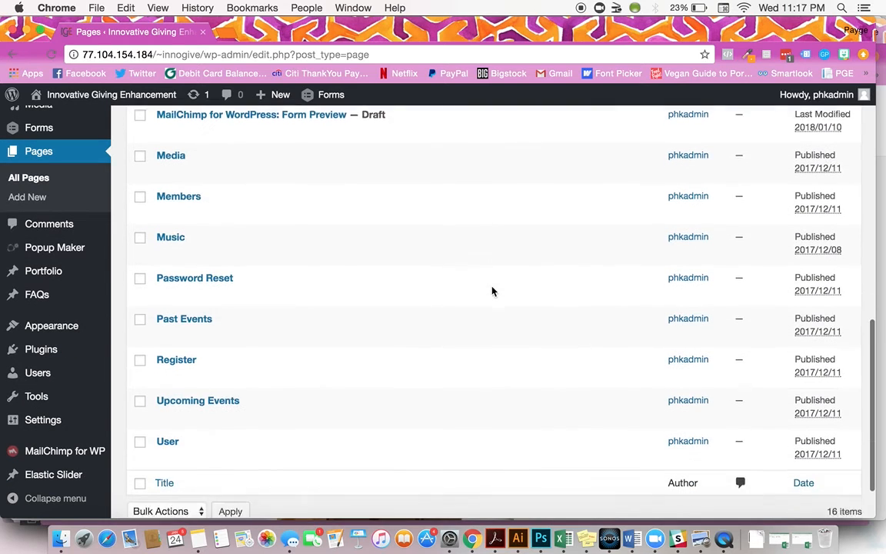
scroll(492, 291, "down", 1)
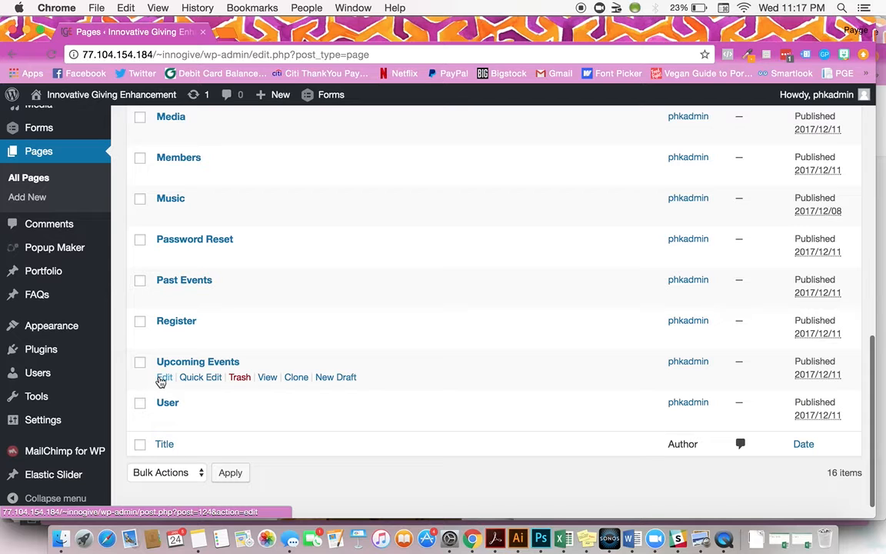
left_click(164, 378)
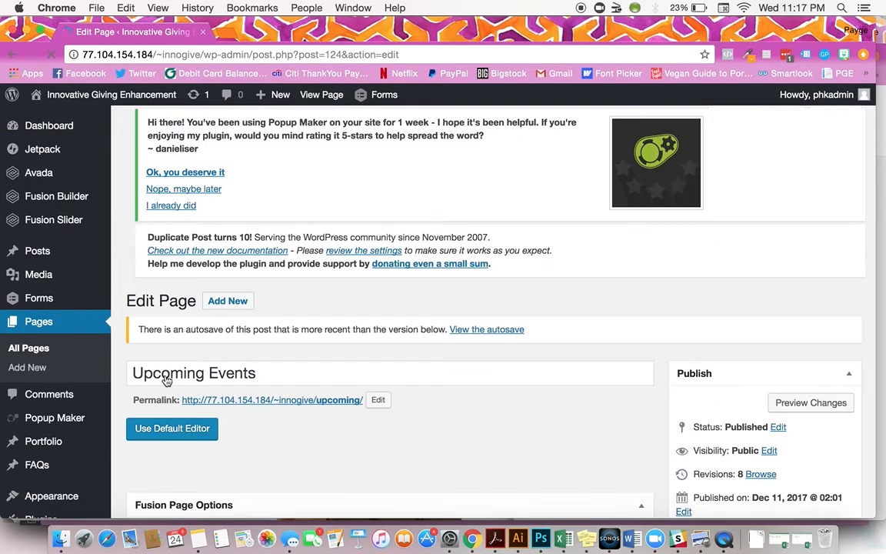
Open the Upcoming Events text block in the first container, review its content and close it.
scroll(234, 286, "down", 5)
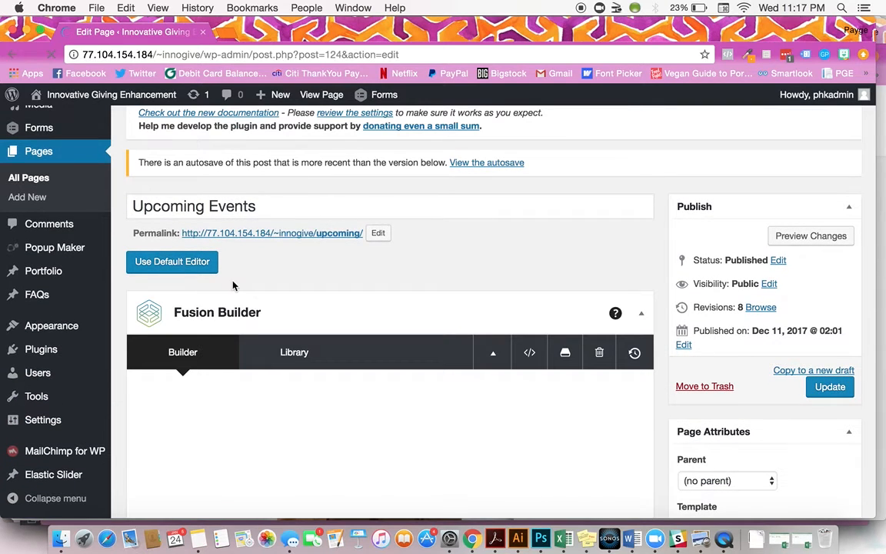
scroll(234, 283, "down", 2)
scroll(234, 285, "down", 1)
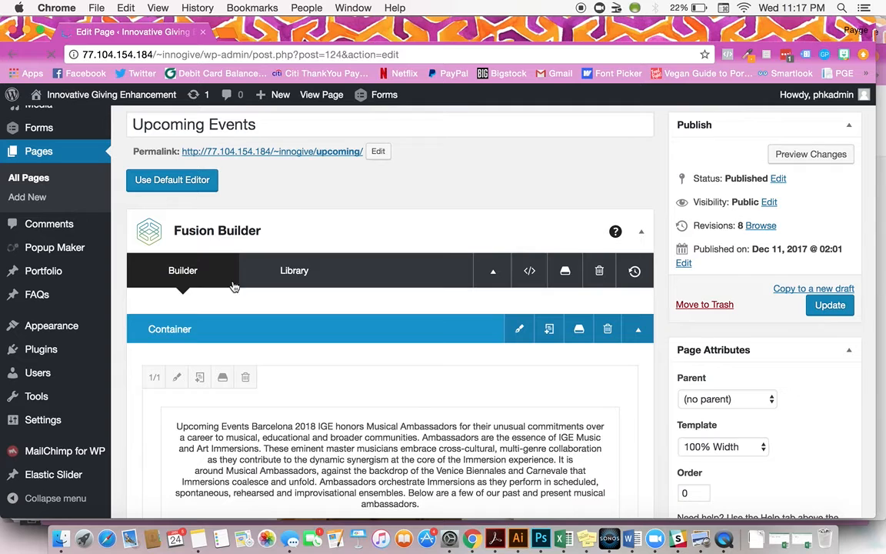
scroll(346, 257, "down", 4)
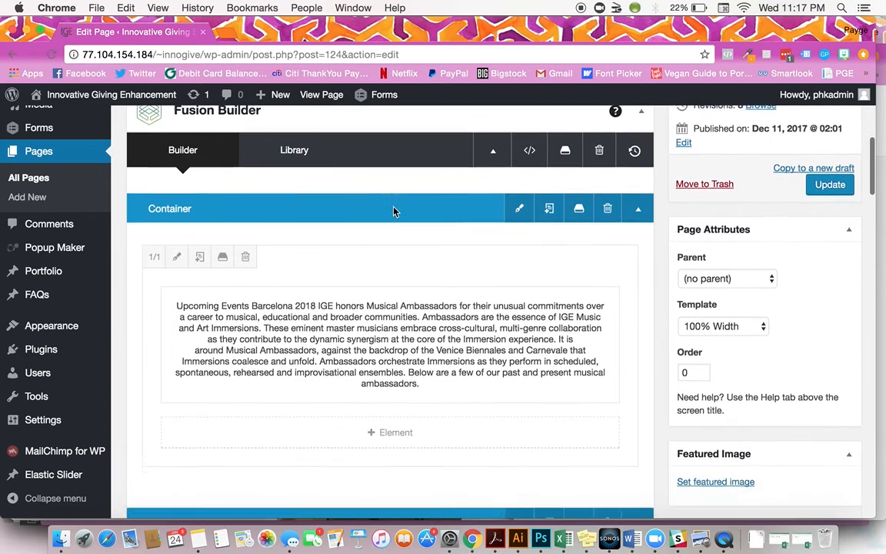
scroll(393, 211, "down", 3)
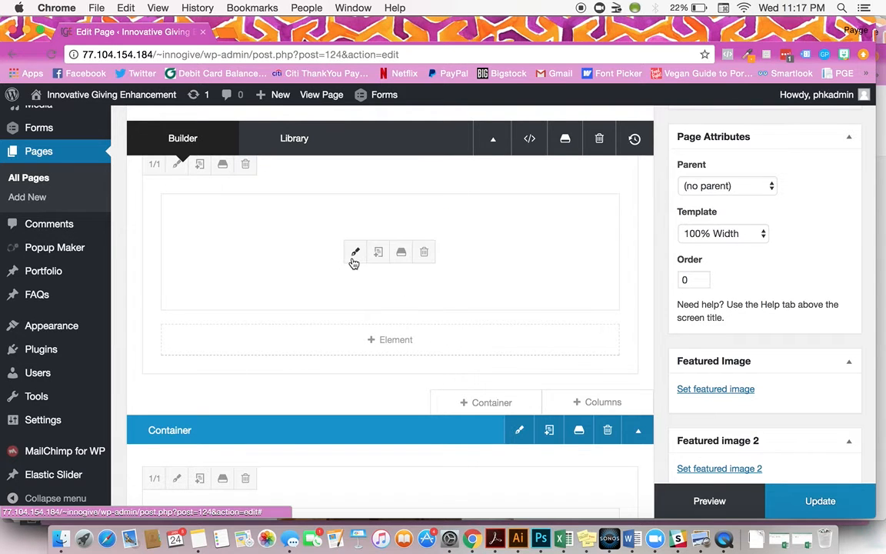
left_click(353, 261)
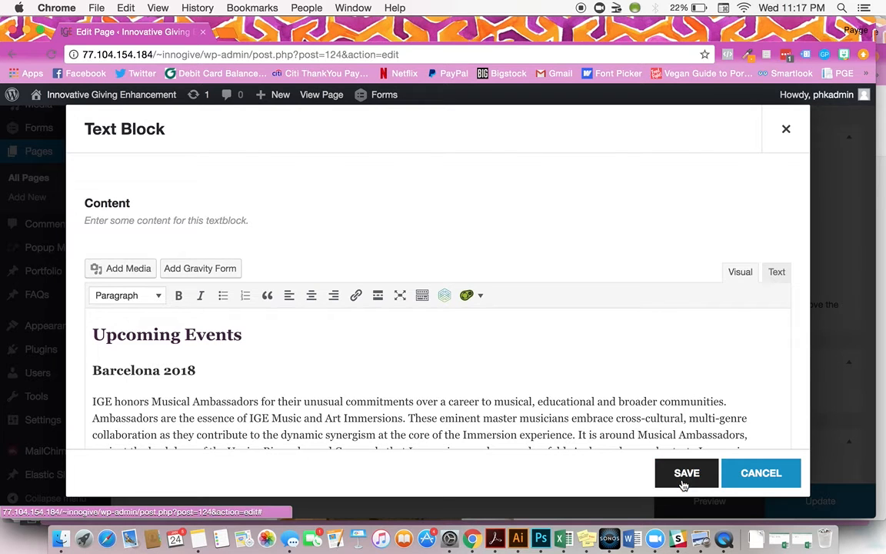
left_click(786, 129)
Open the Tabs element in the container below the text block and review its list of tab items.
scroll(597, 221, "down", 6)
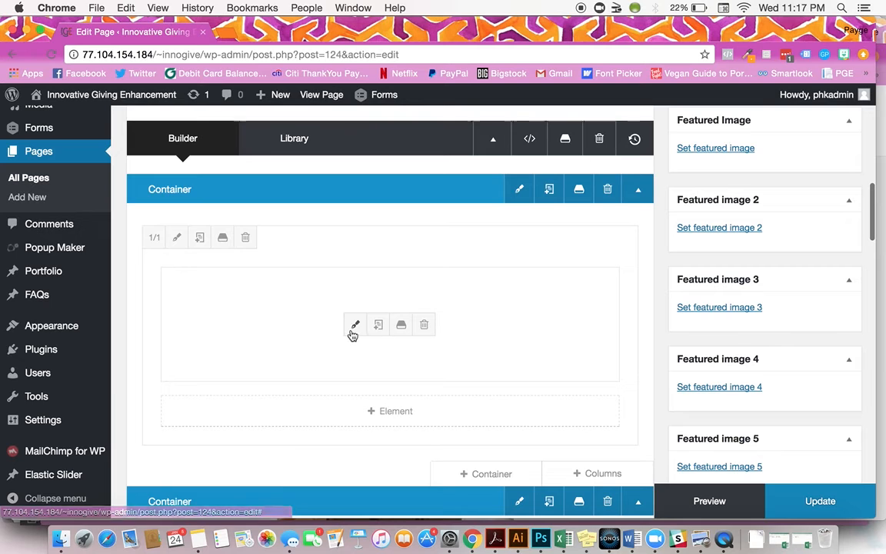
left_click(354, 326)
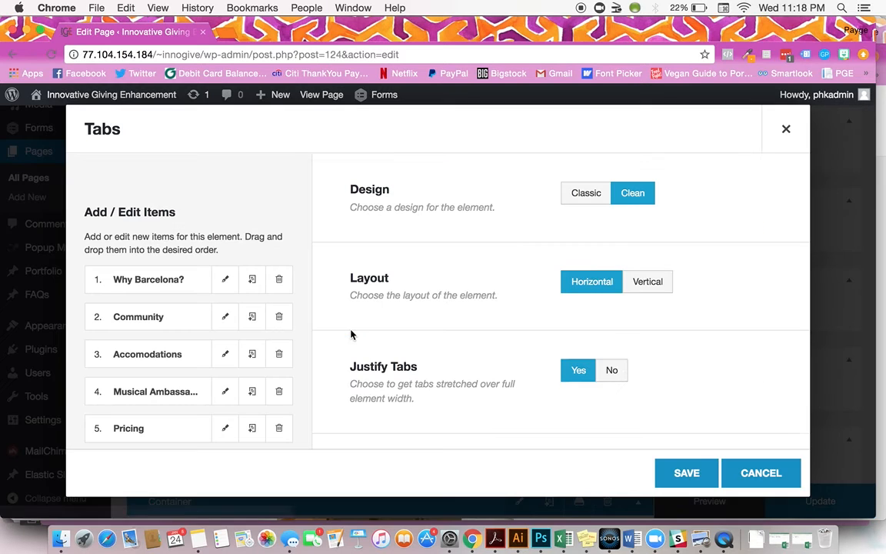
scroll(263, 291, "down", 2)
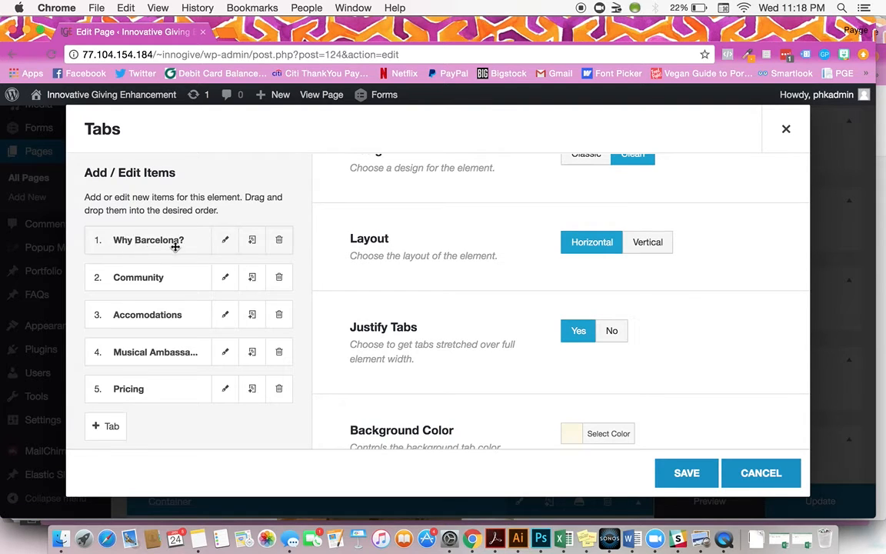
Open the Why Barcelona? tab, select its placeholder content paragraph, and save both the tab and the Tabs element.
left_click(225, 243)
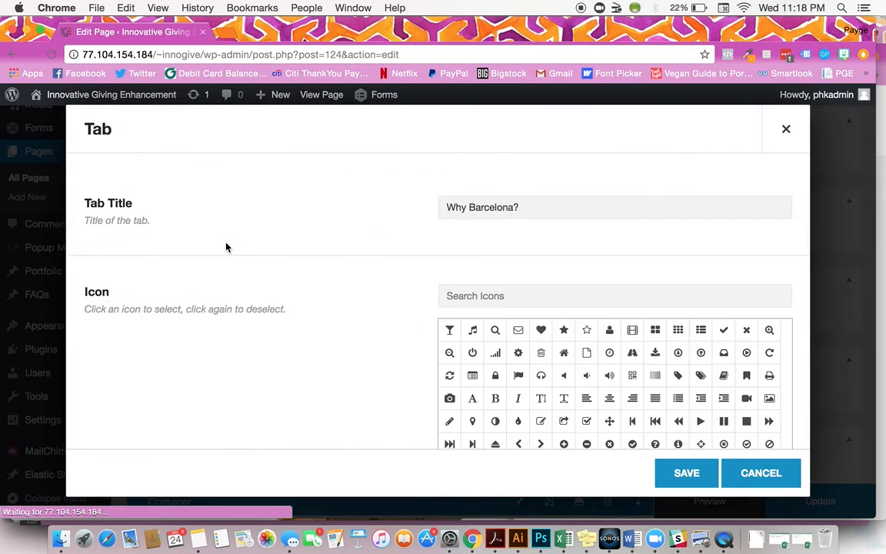
scroll(311, 268, "down", 10)
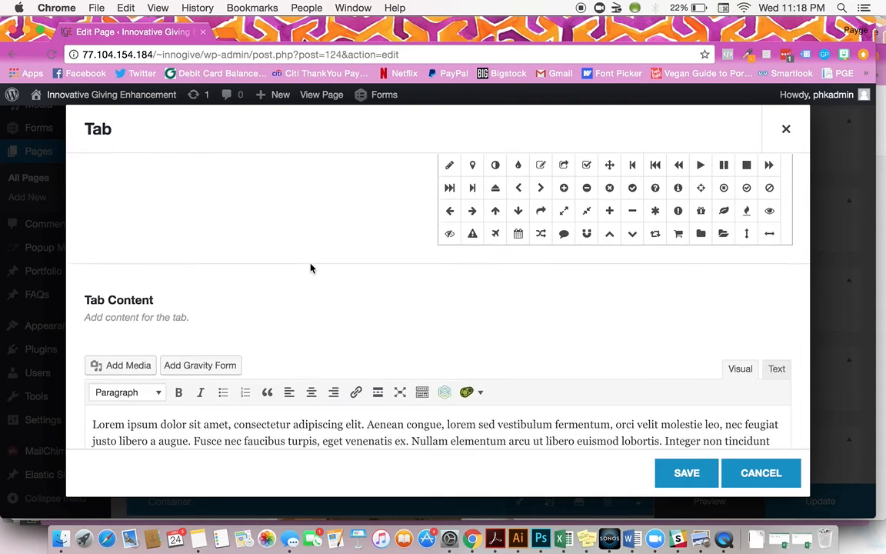
left_click_drag(95, 277, 373, 350)
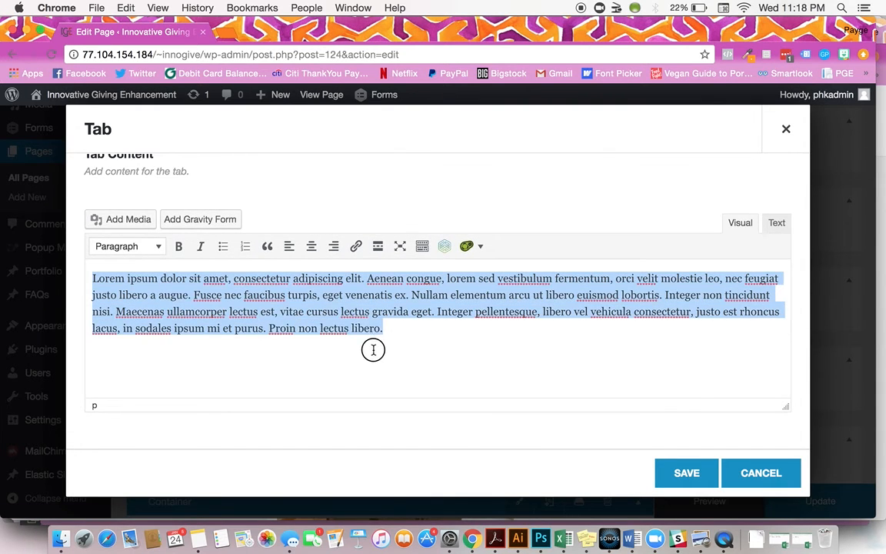
left_click(693, 487)
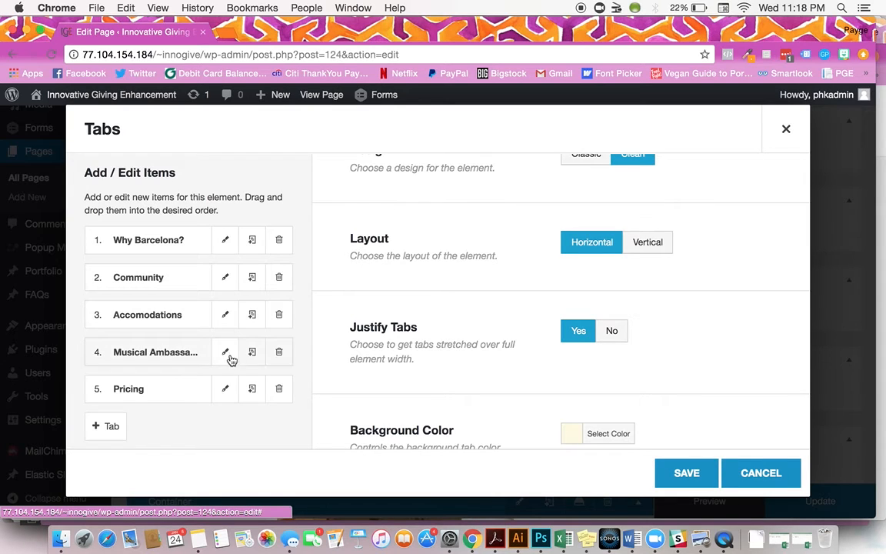
left_click(682, 475)
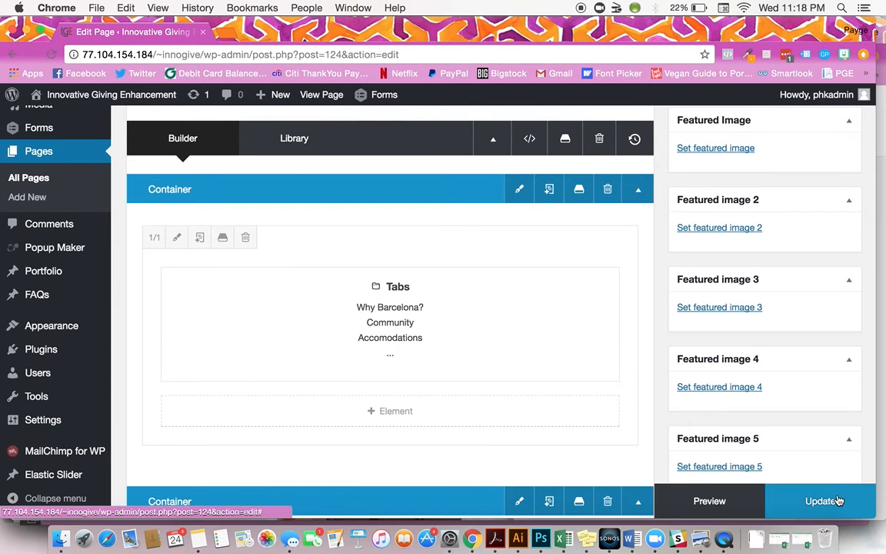
Examine the quarter-width musician columns below the tabs, including their Person, Separator, Modal and Read More button elements.
scroll(382, 278, "down", 5)
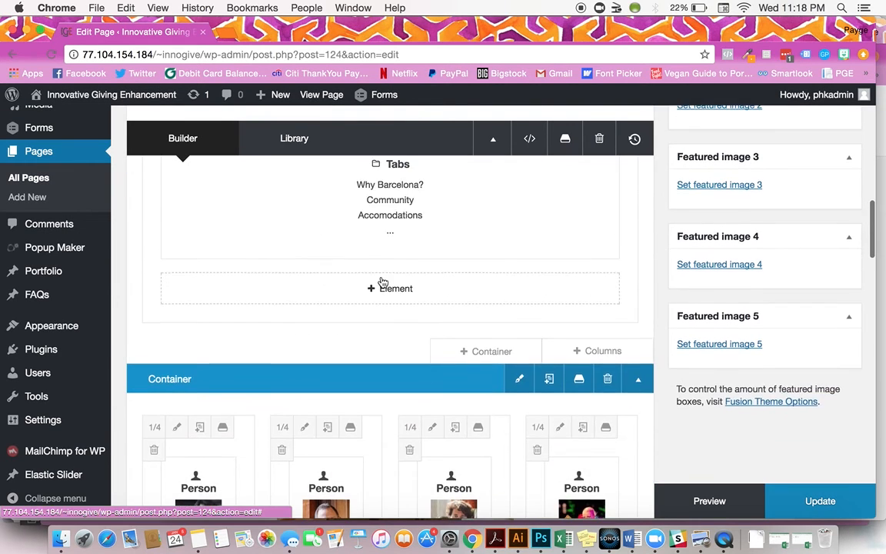
scroll(381, 277, "down", 4)
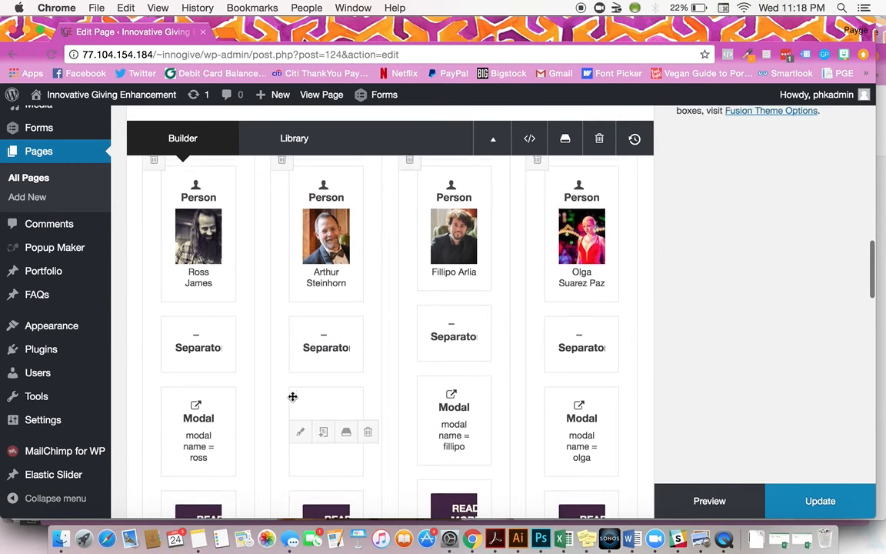
scroll(293, 396, "down", 3)
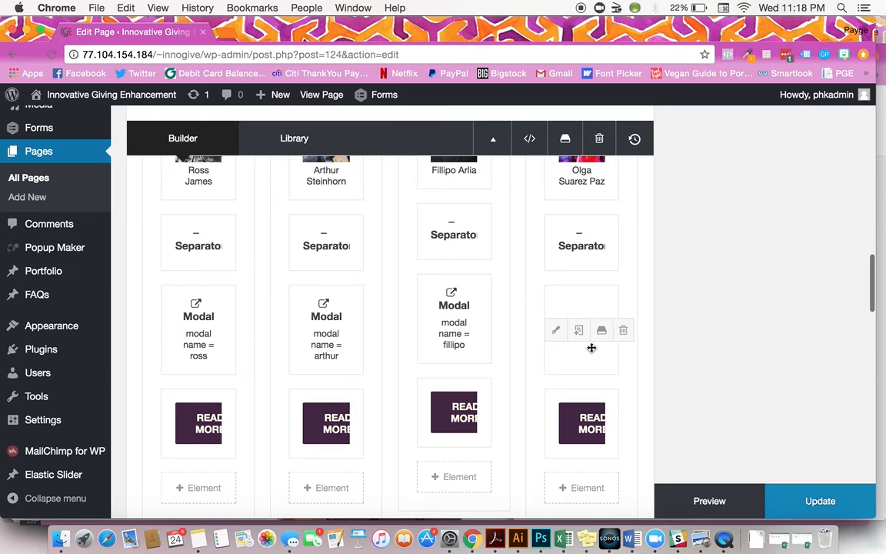
scroll(544, 423, "down", 10)
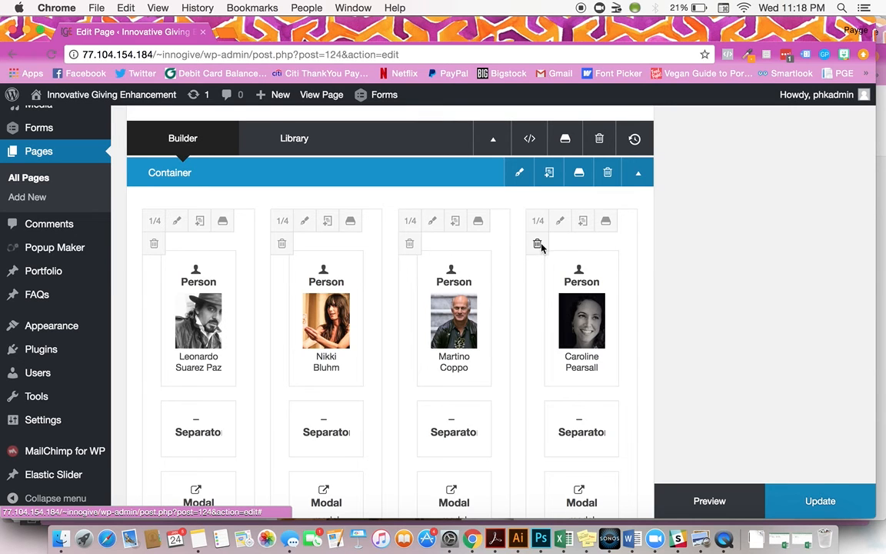
mouse_move(602, 314)
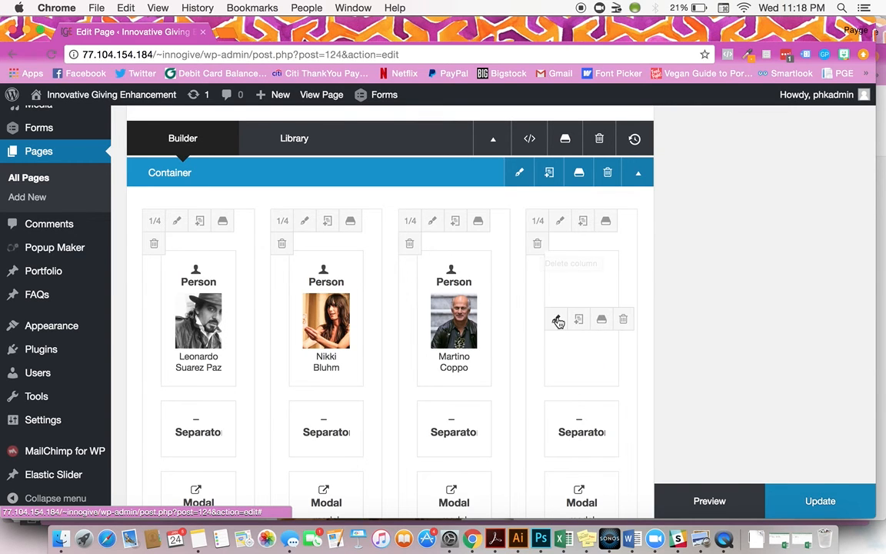
scroll(569, 370, "down", 3)
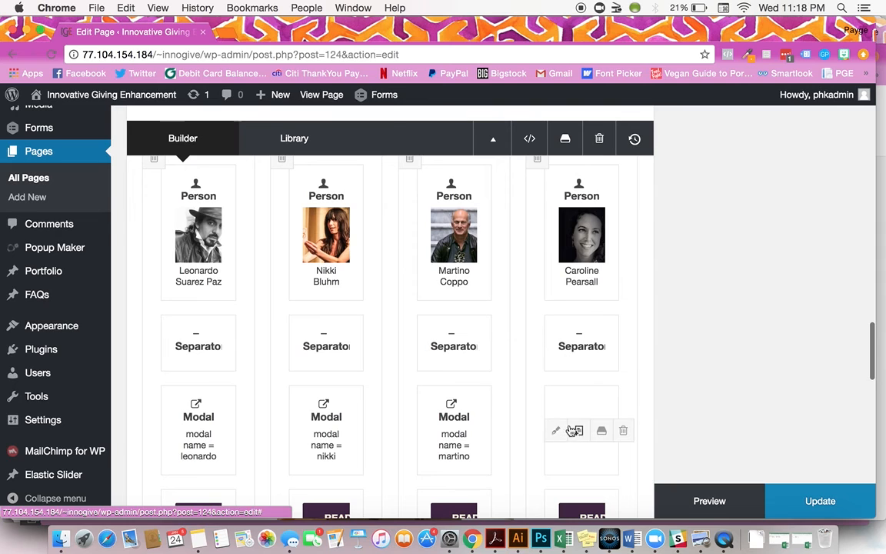
scroll(559, 431, "down", 3)
mouse_move(560, 409)
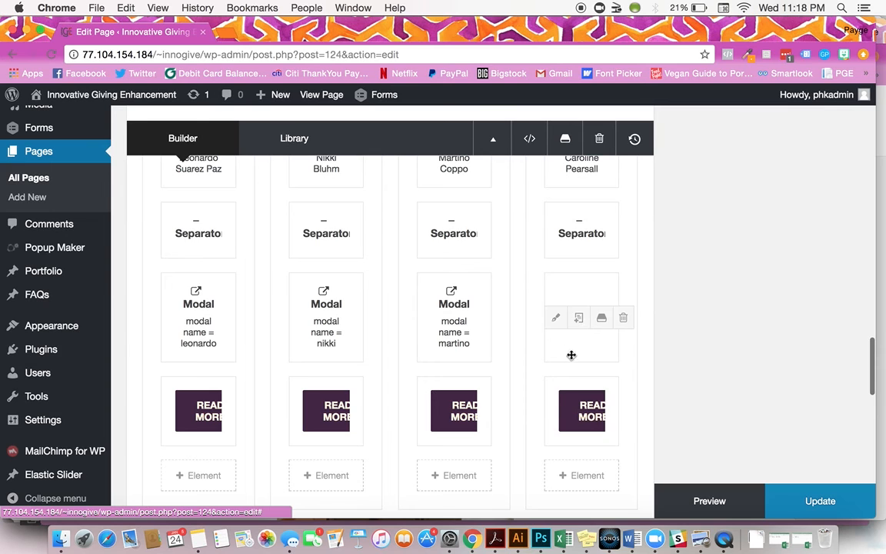
scroll(686, 376, "down", 2)
scroll(687, 377, "down", 2)
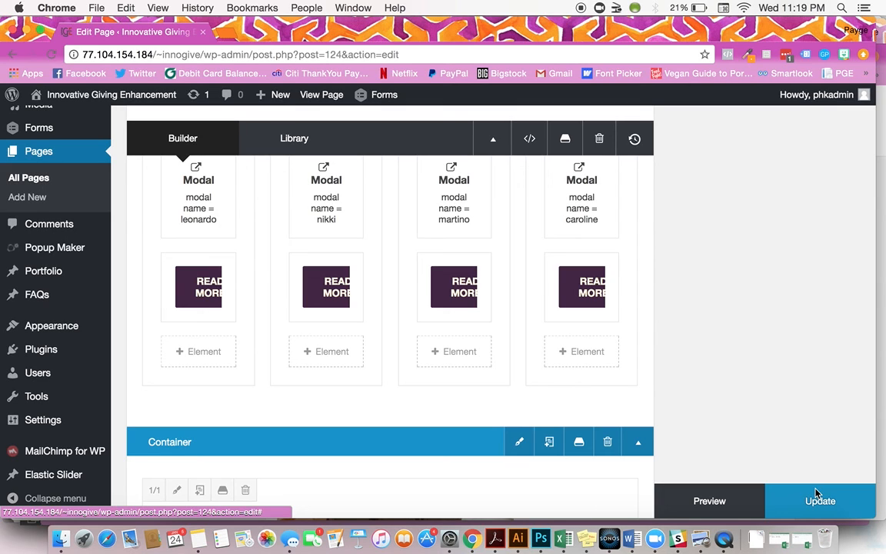
right_click(723, 542)
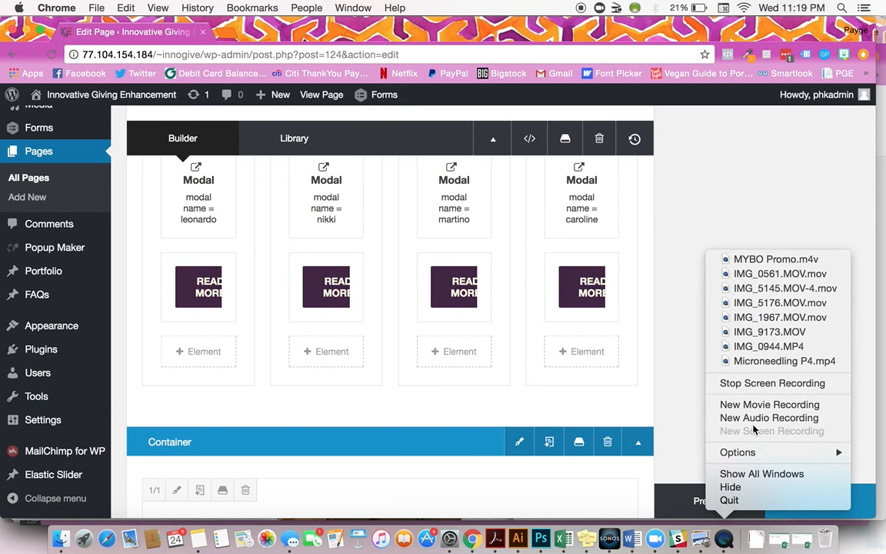